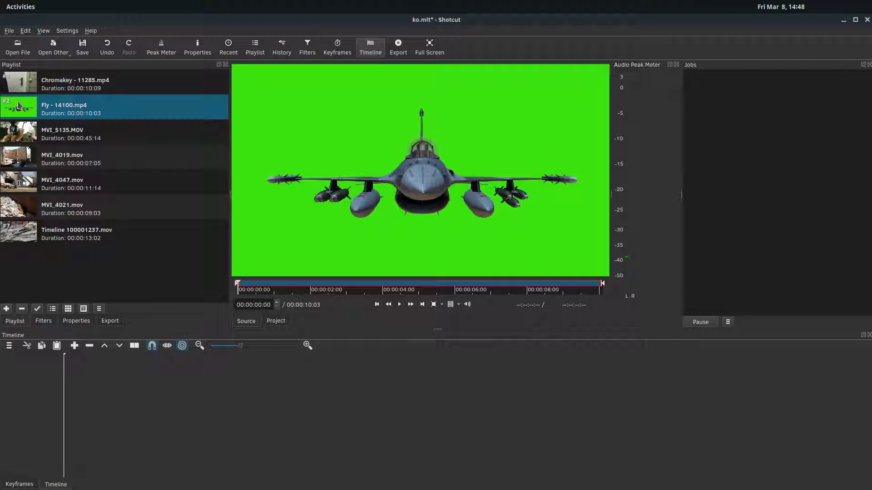
# Preview the Chromakey - 11285.mp4 door clip's green screen, then load MVI_4019.mov into the viewer.
pyautogui.click(19, 83)
pyautogui.click(325, 286)
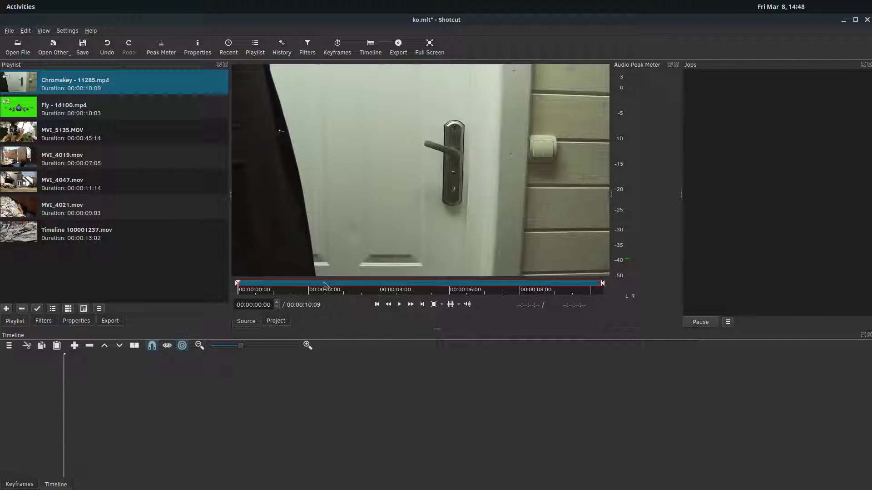
pyautogui.click(426, 286)
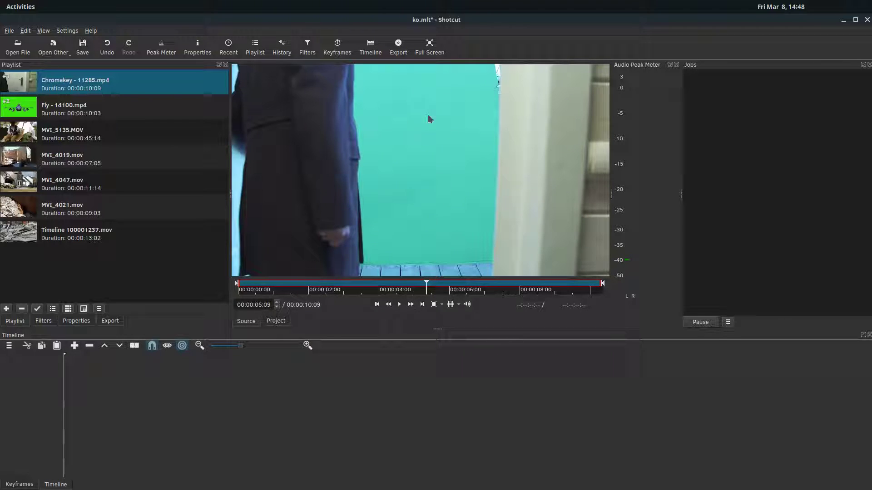
pyautogui.click(22, 159)
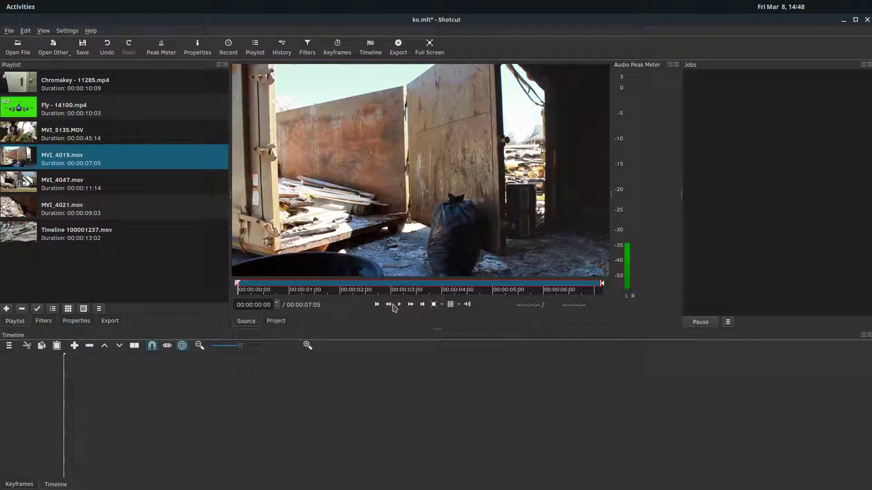
# Add two video tracks to the timeline.
pyautogui.click(9, 345)
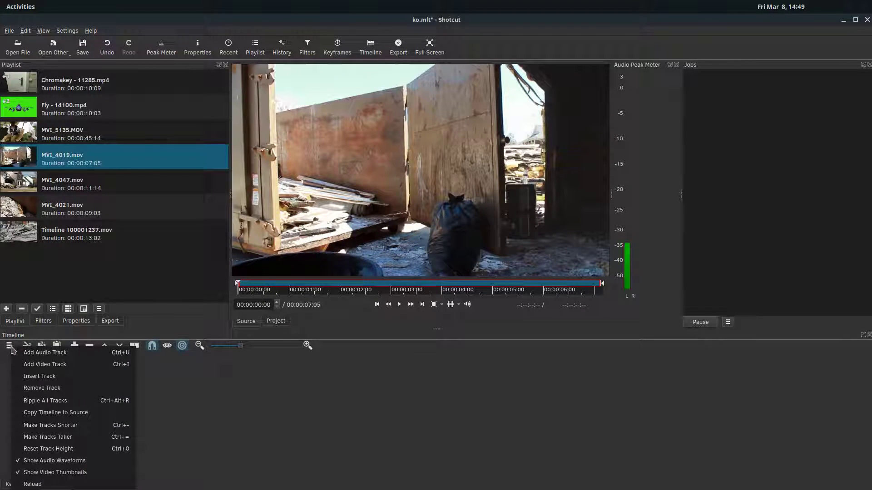
pyautogui.click(39, 365)
pyautogui.click(9, 345)
pyautogui.click(27, 369)
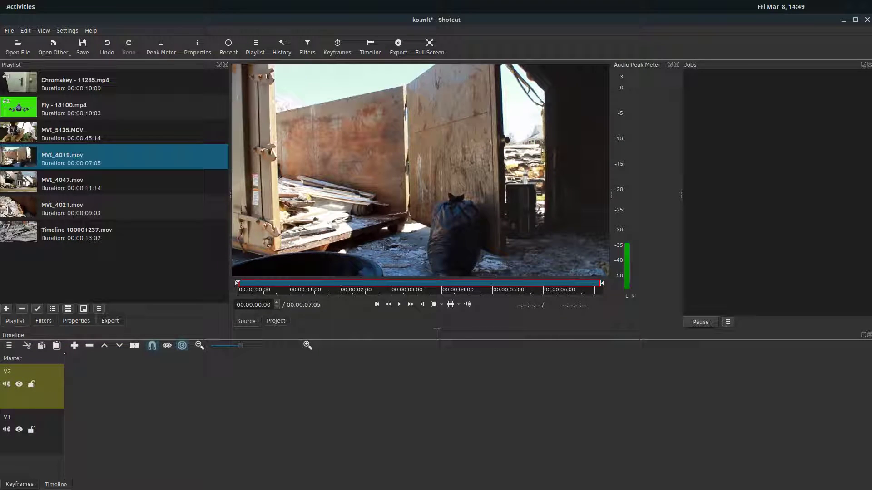
# Place MVI_4047.mov on V1 and Fly - 14100.mp4 on V2 above it.
pyautogui.click(21, 184)
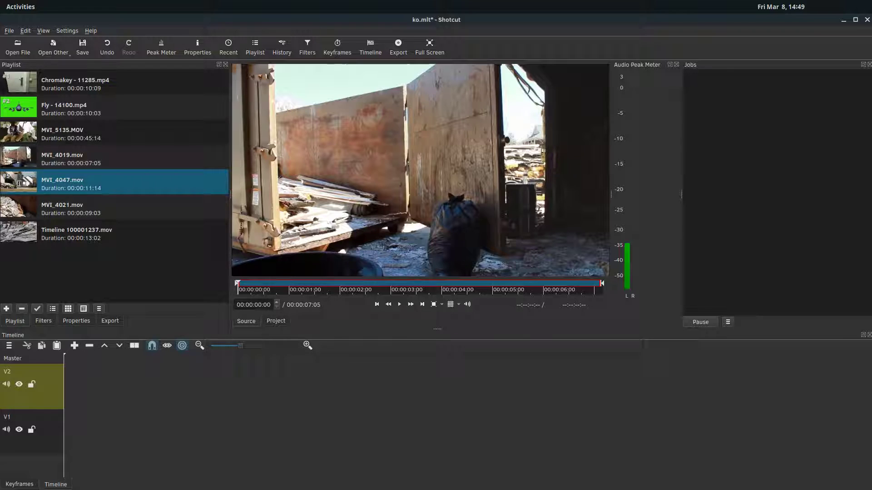
pyautogui.moveTo(27, 181); pyautogui.dragTo(107, 430)
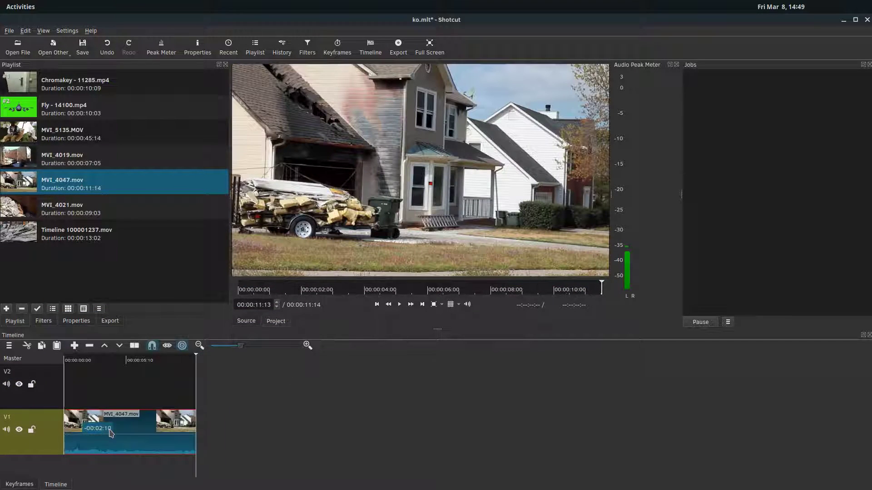
pyautogui.click(109, 364)
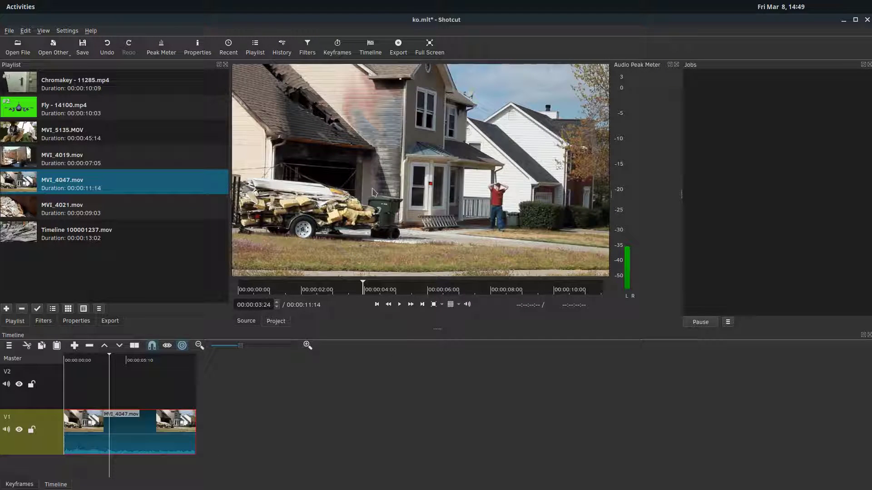
pyautogui.moveTo(18, 108); pyautogui.dragTo(117, 382)
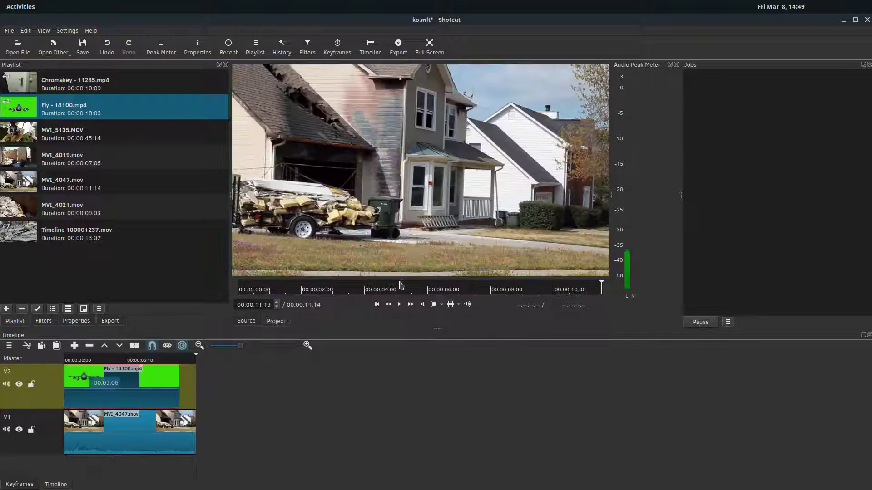
# Play from about 2 seconds and scrub to 9 and 3 seconds to check the unkeyed jet.
pyautogui.click(101, 361)
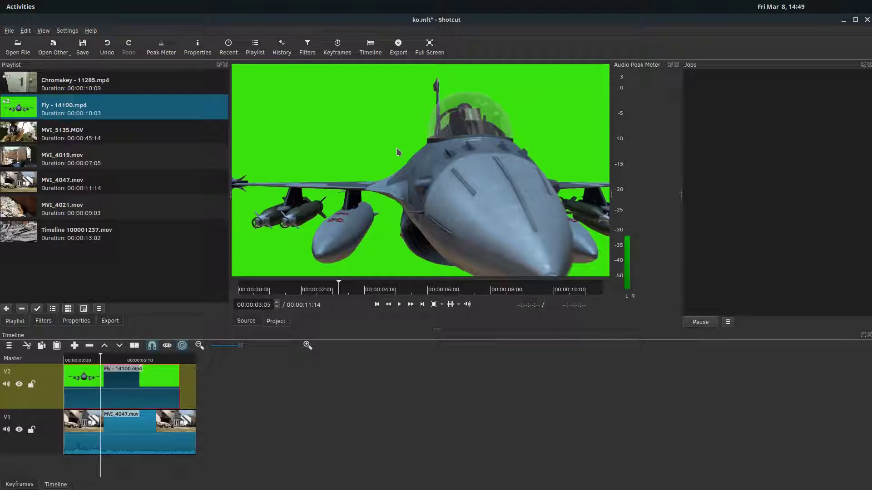
pyautogui.moveTo(101, 360); pyautogui.dragTo(87, 360)
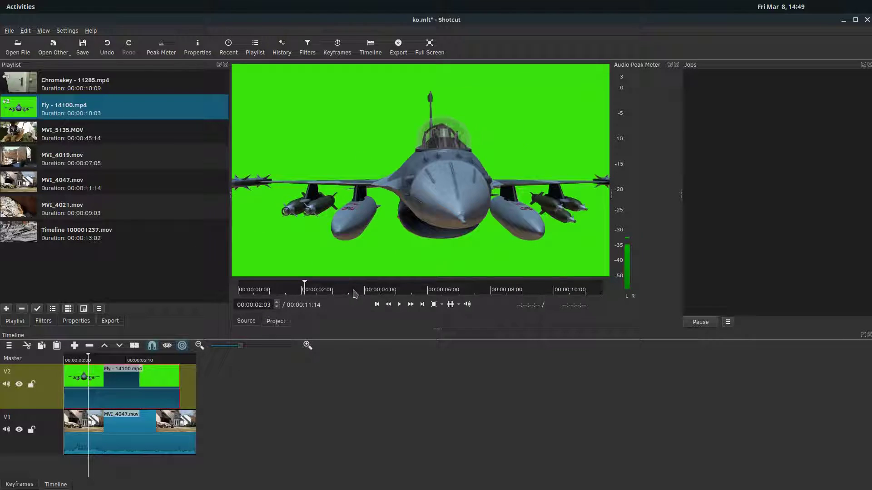
pyautogui.click(400, 305)
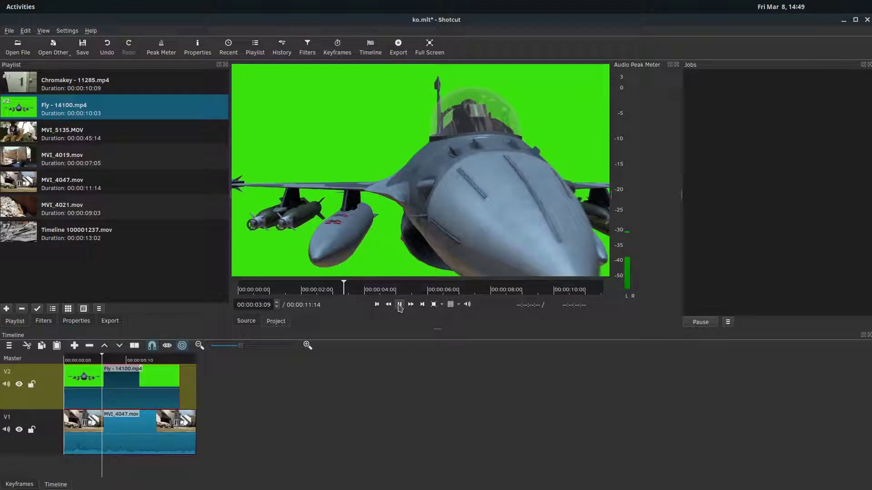
pyautogui.click(400, 304)
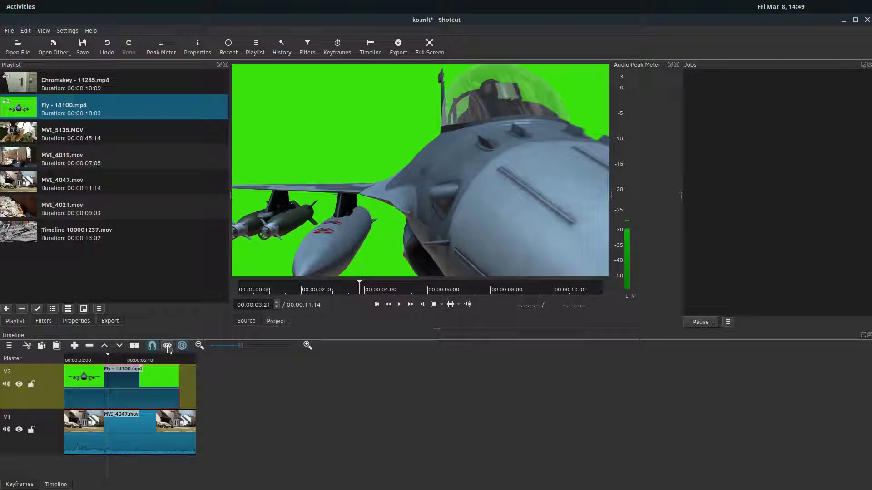
pyautogui.click(192, 362)
pyautogui.moveTo(192, 364); pyautogui.dragTo(169, 361)
pyautogui.click(107, 362)
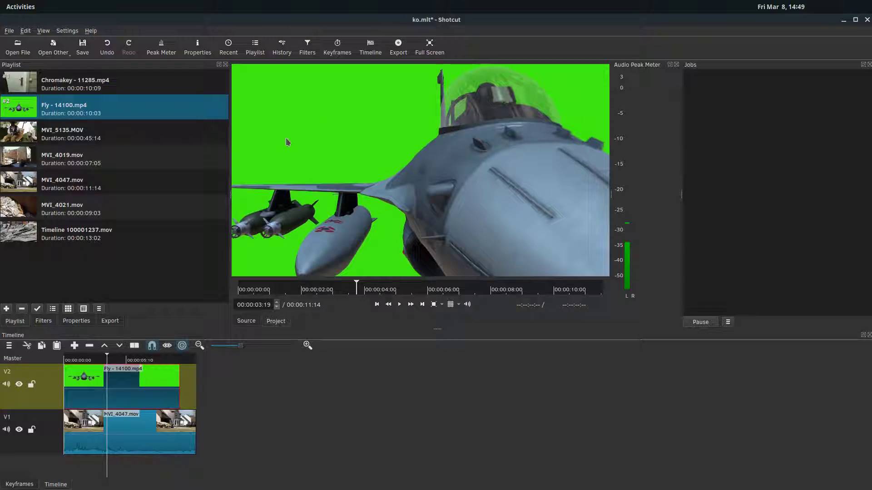
# Add the Chroma Key: Simple filter to the Fly - 14100.mp4 clip.
pyautogui.click(43, 321)
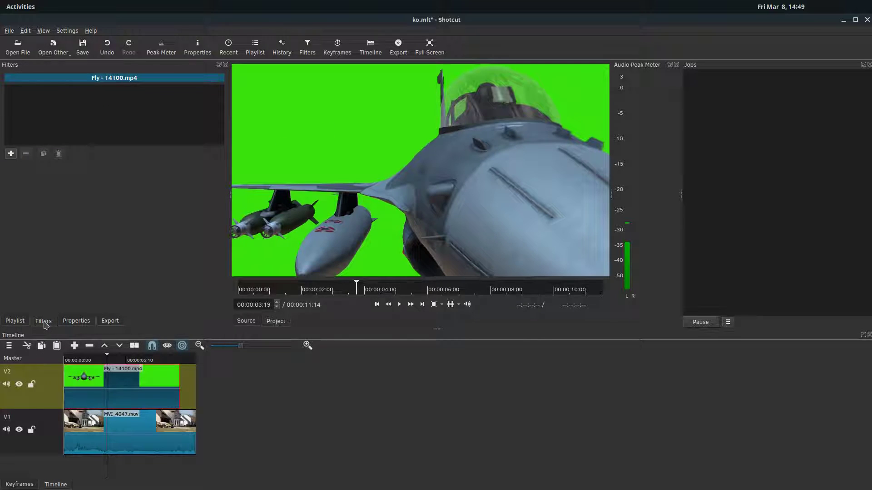
pyautogui.click(12, 154)
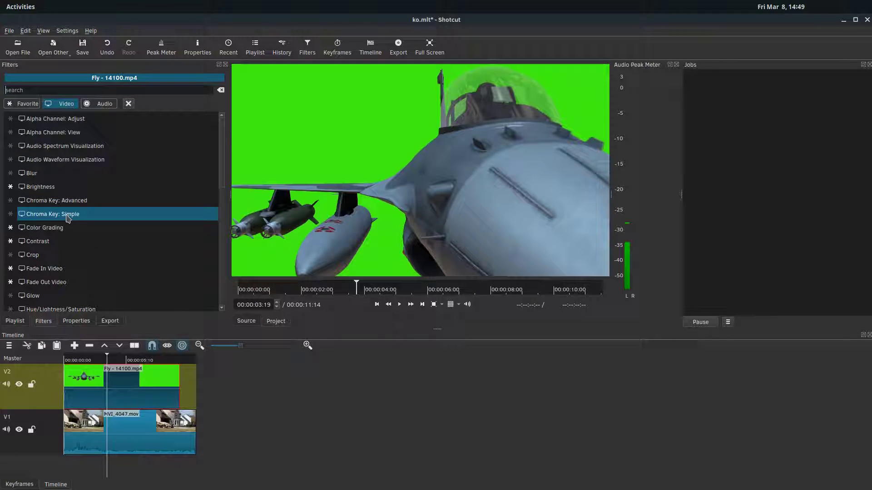
pyautogui.click(67, 219)
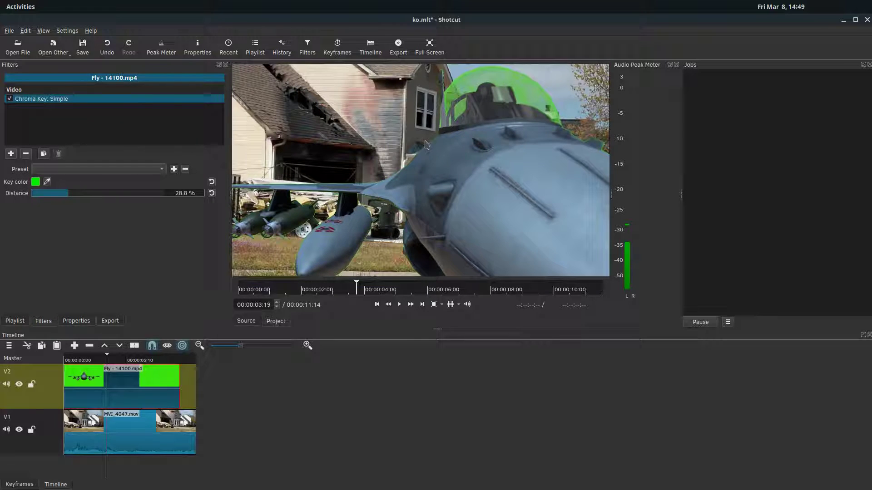
# Try black as the key colour, then change it to dark red.
pyautogui.click(36, 182)
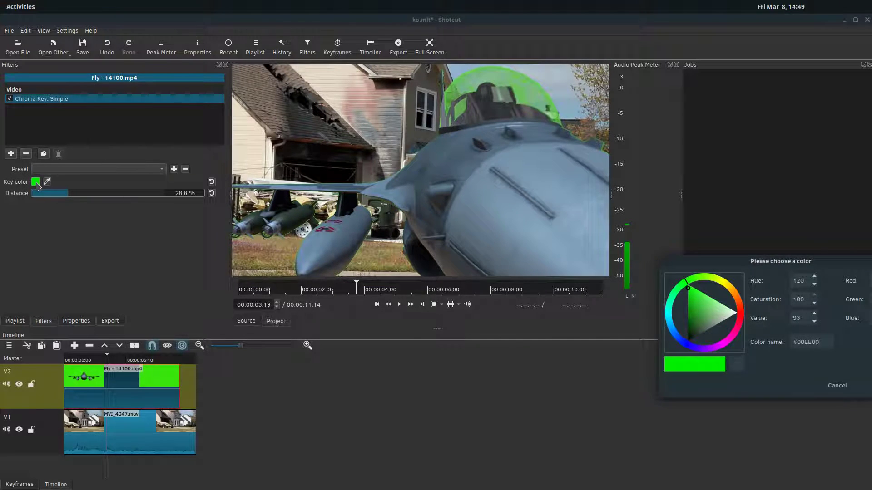
pyautogui.click(688, 340)
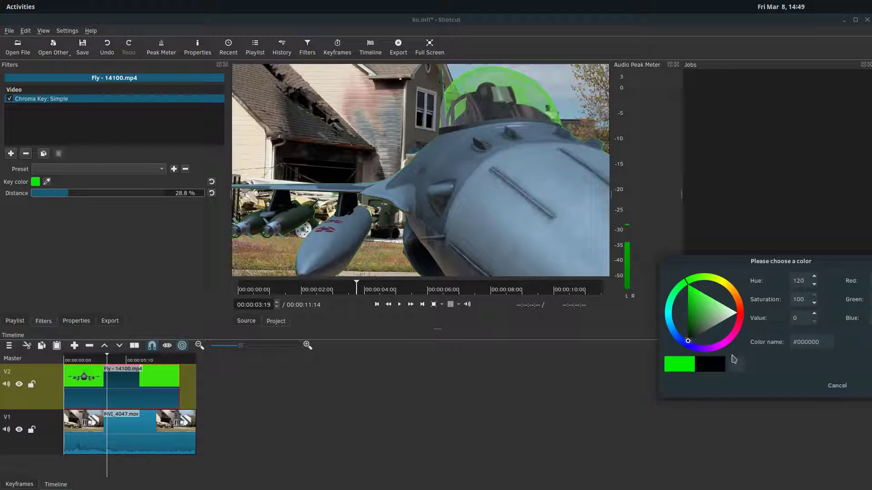
pyautogui.press('Return')
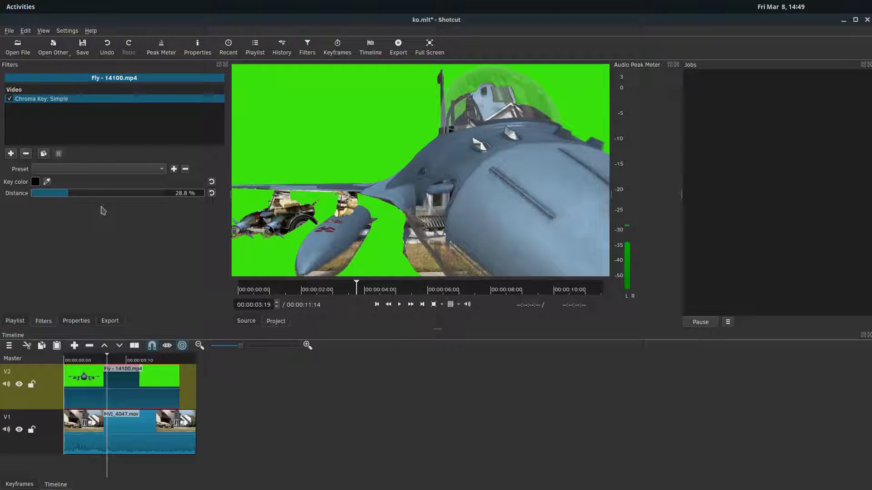
pyautogui.click(36, 182)
pyautogui.moveTo(710, 310); pyautogui.dragTo(714, 301)
pyautogui.click(859, 383)
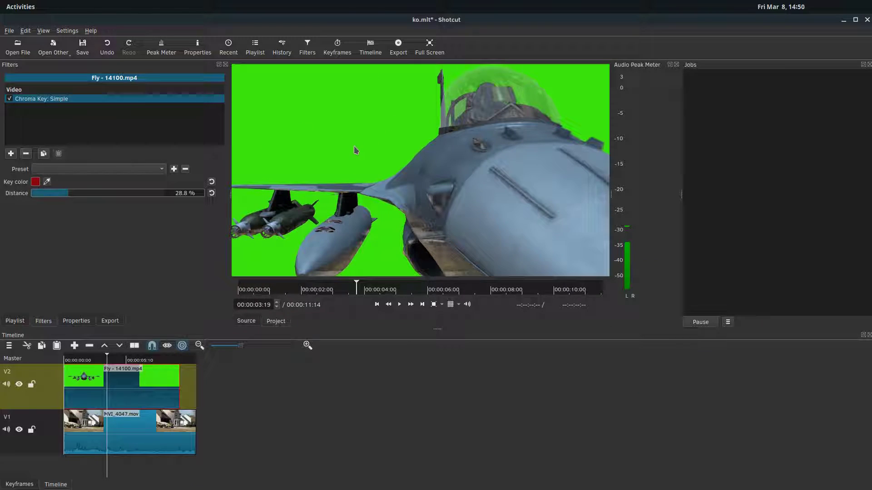
# Sample the green background as the key colour and play the composite from the start.
pyautogui.click(47, 182)
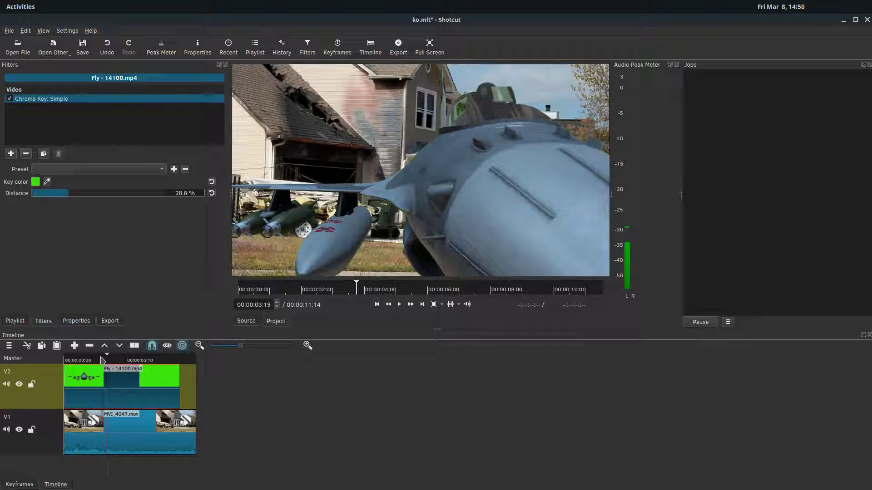
pyautogui.moveTo(107, 359); pyautogui.dragTo(65, 359)
pyautogui.click(399, 305)
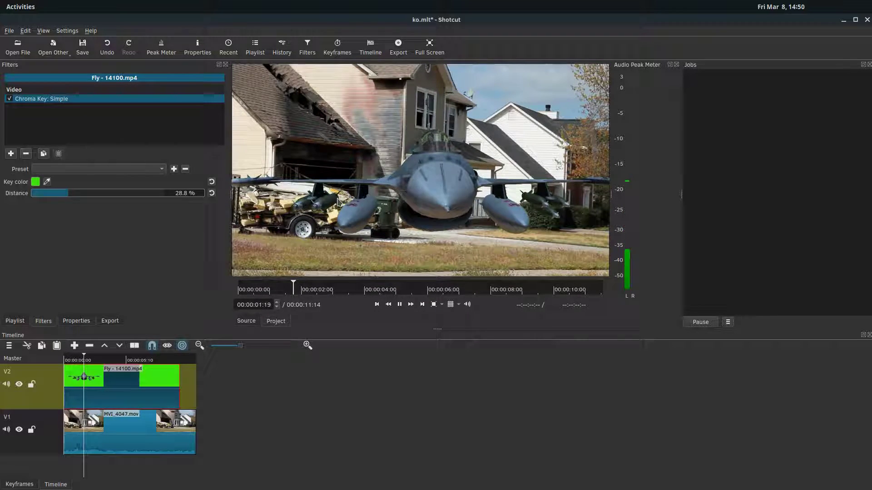
pyautogui.click(400, 305)
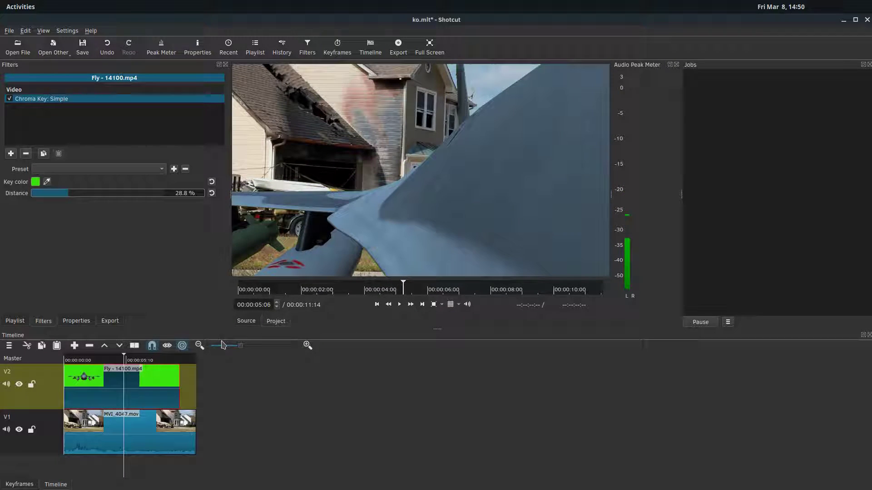
pyautogui.moveTo(154, 362); pyautogui.dragTo(64, 359)
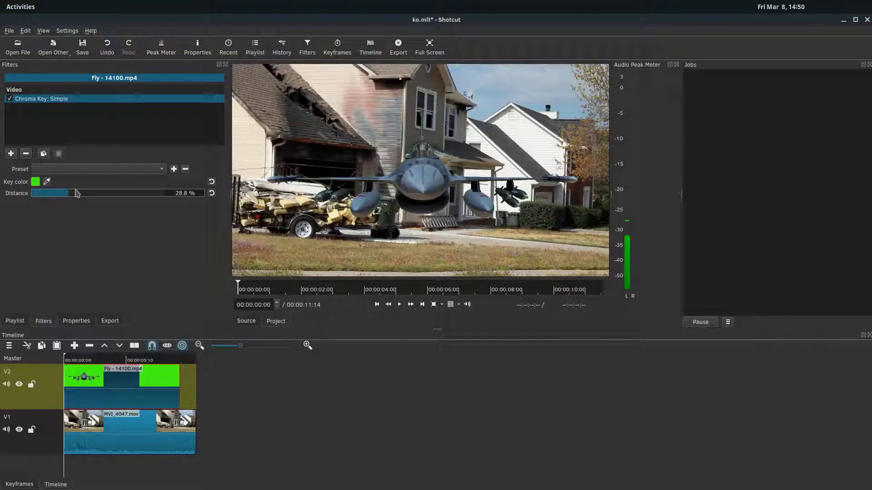
# Raise the chroma key distance to 34.5% and play from about 00:00:01:20 to check.
pyautogui.click(87, 360)
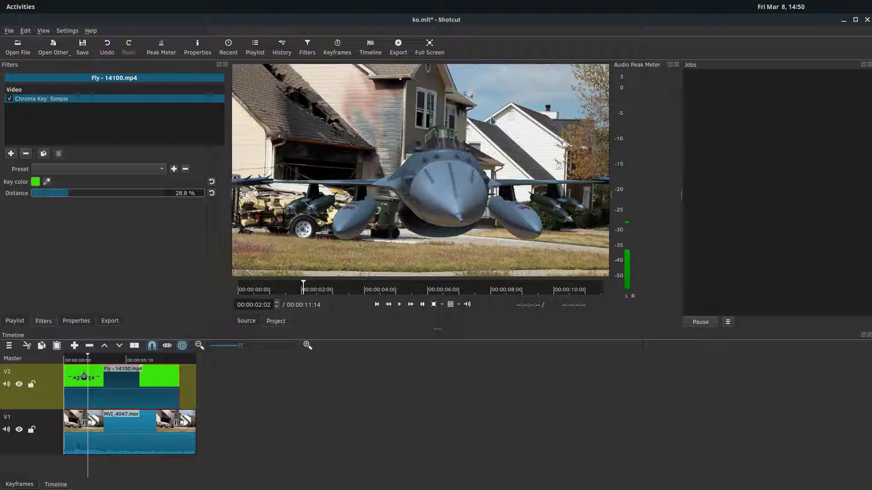
pyautogui.click(111, 361)
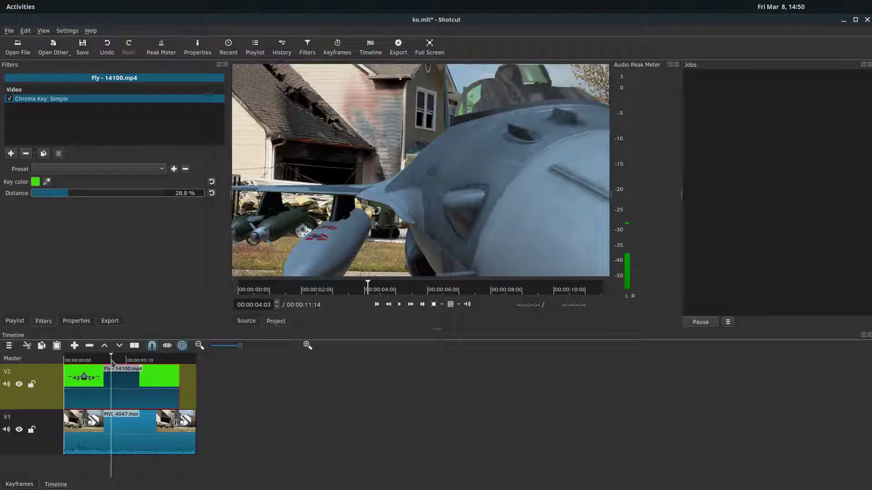
pyautogui.moveTo(70, 193)
pyautogui.mouseDown()
pyautogui.moveTo(51, 194)
pyautogui.moveTo(97, 197)
pyautogui.moveTo(65, 201)
pyautogui.moveTo(77, 200)
pyautogui.mouseUp()
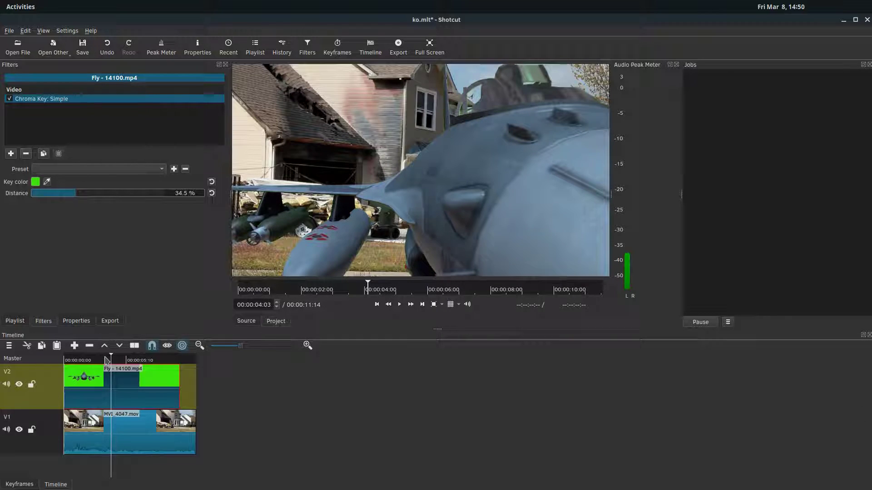
pyautogui.moveTo(105, 360); pyautogui.dragTo(84, 360)
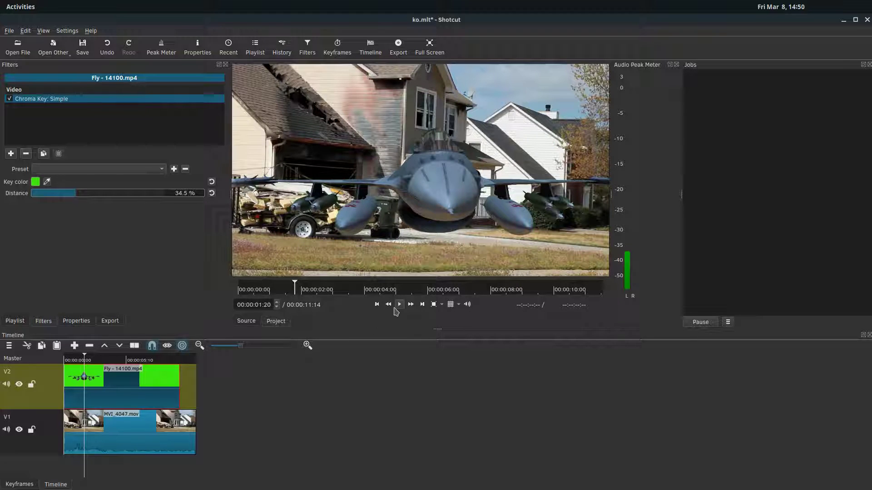
pyautogui.click(399, 305)
pyautogui.click(398, 306)
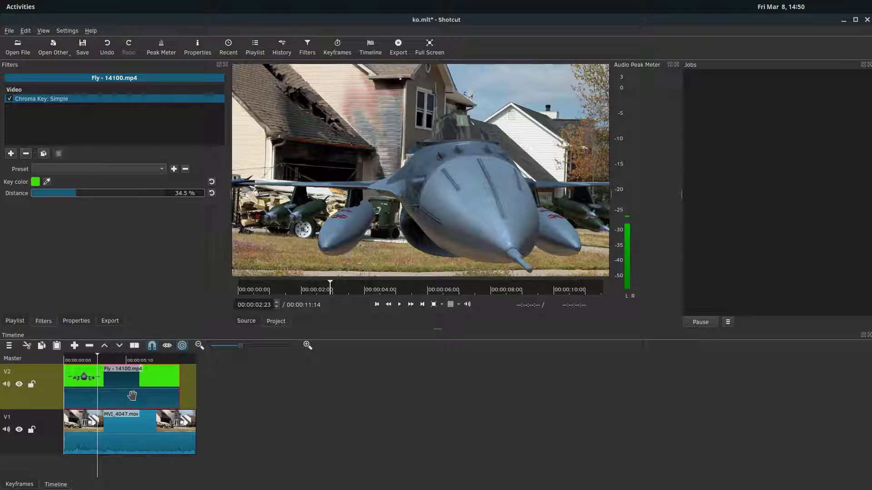
# Preview MVI_4019.mov on its own and view its properties.
pyautogui.click(246, 322)
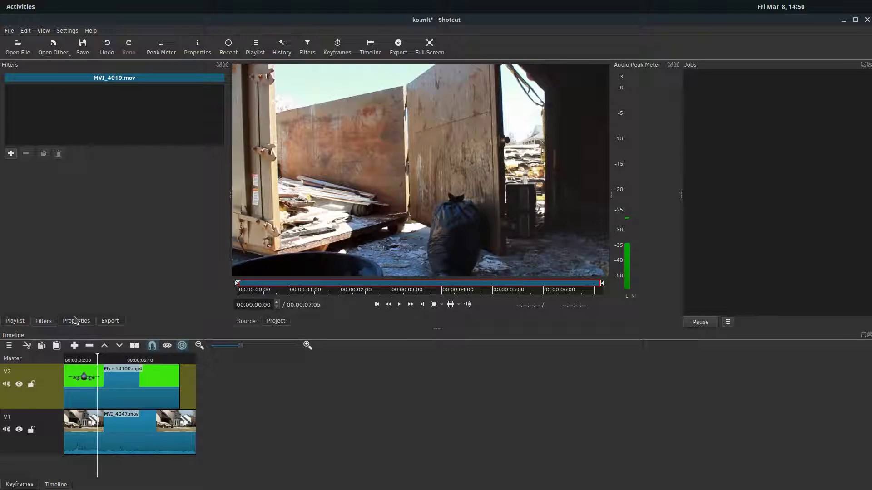
pyautogui.click(15, 322)
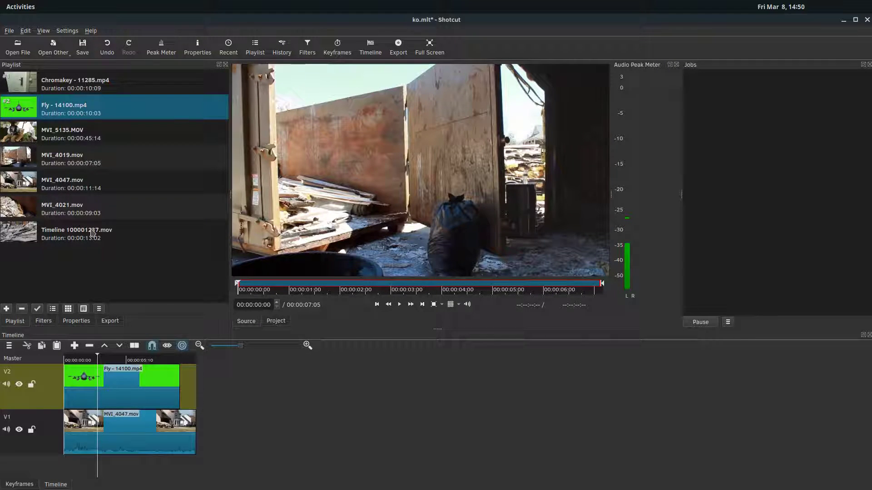
pyautogui.click(76, 321)
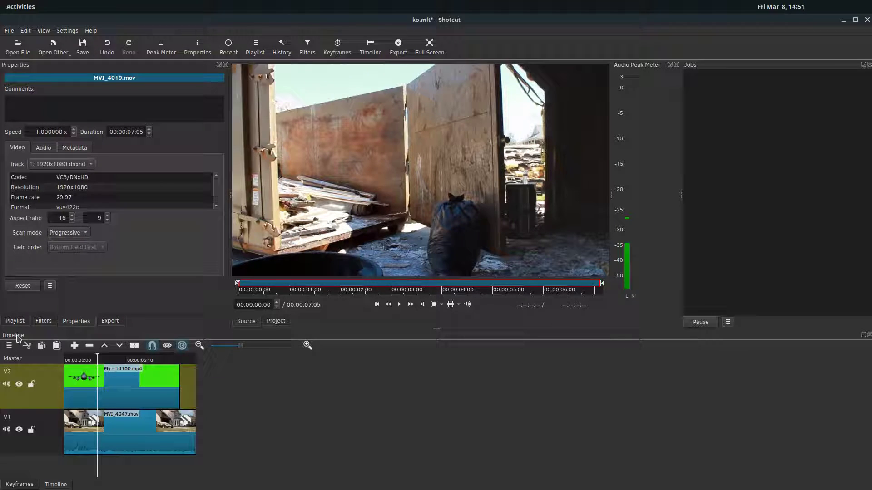
pyautogui.click(3, 322)
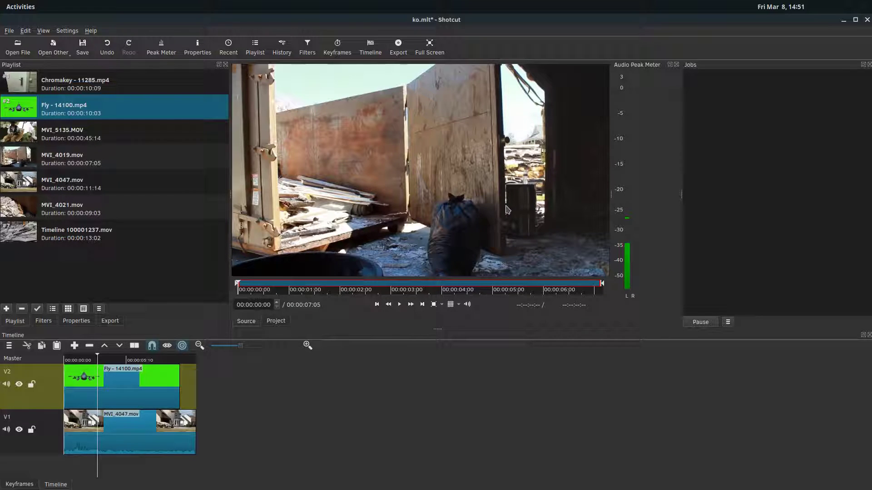
# Preview Fly - 14100.mp4 and MVI_4047.mov, then return to the composite at 00:00:01:11.
pyautogui.doubleClick(29, 112)
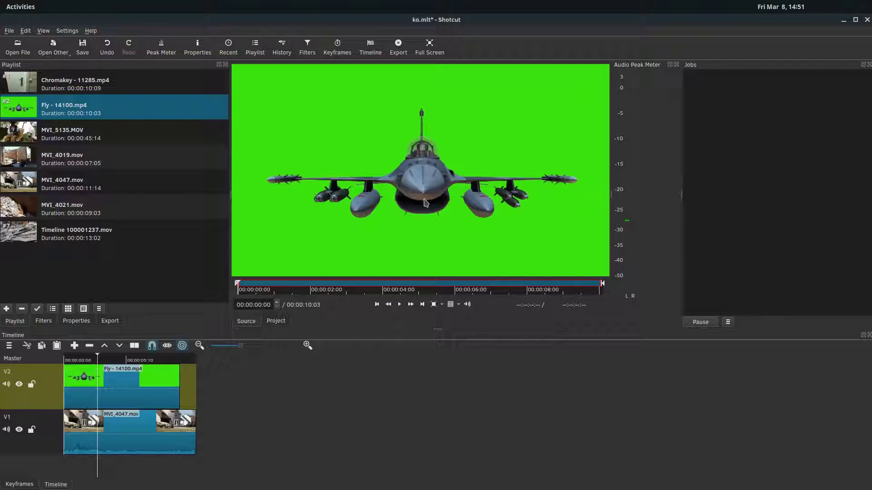
pyautogui.doubleClick(12, 188)
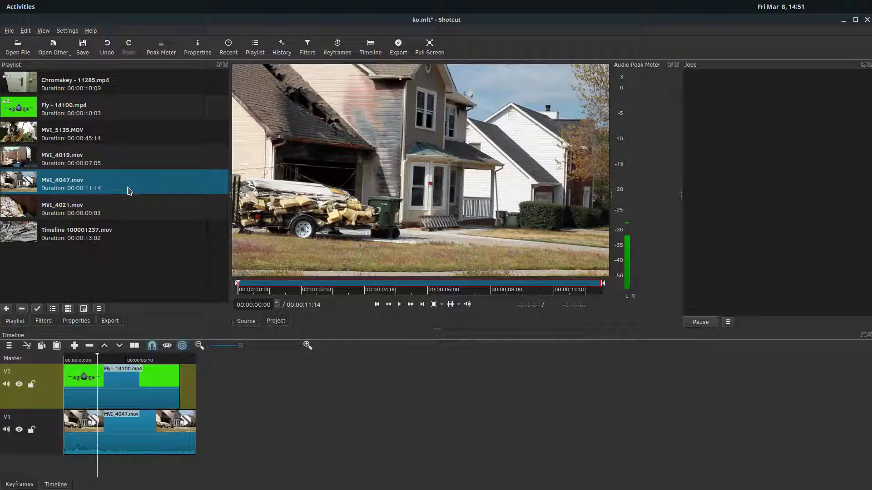
pyautogui.doubleClick(48, 114)
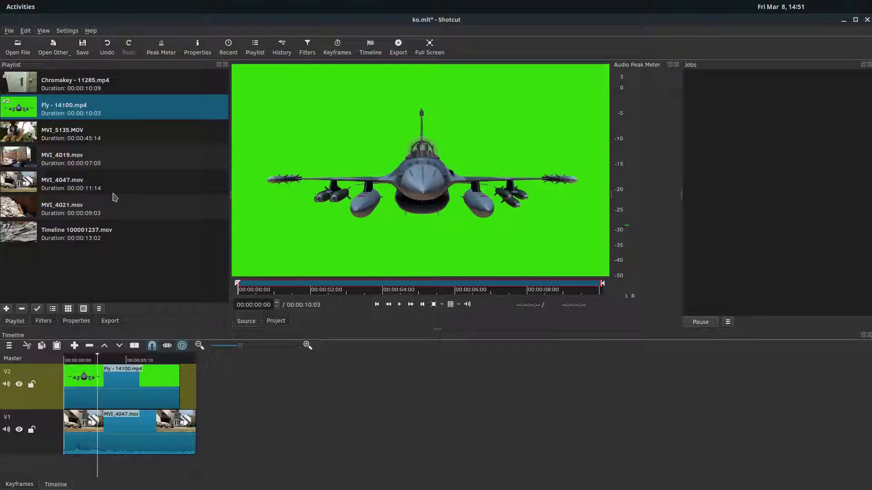
pyautogui.click(84, 361)
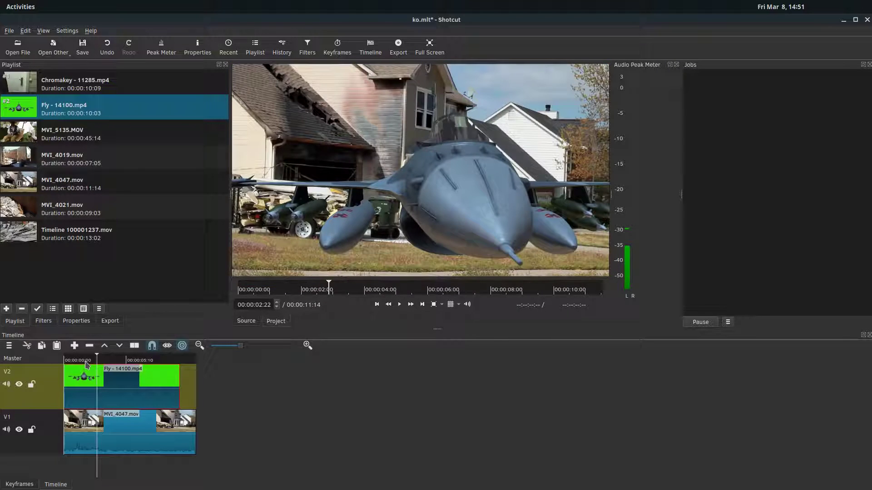
pyautogui.click(81, 362)
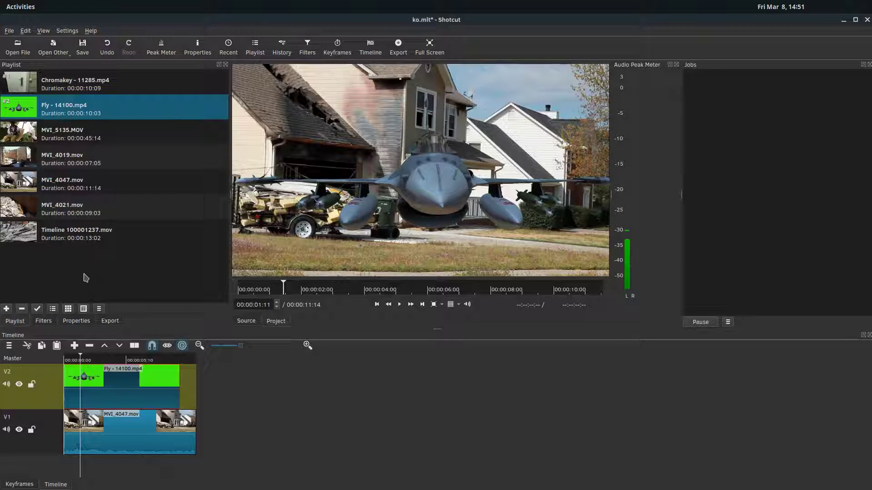
# Delete an accidental extra Fly clip and add the Size and Position filter to the Fly clip.
pyautogui.click(43, 321)
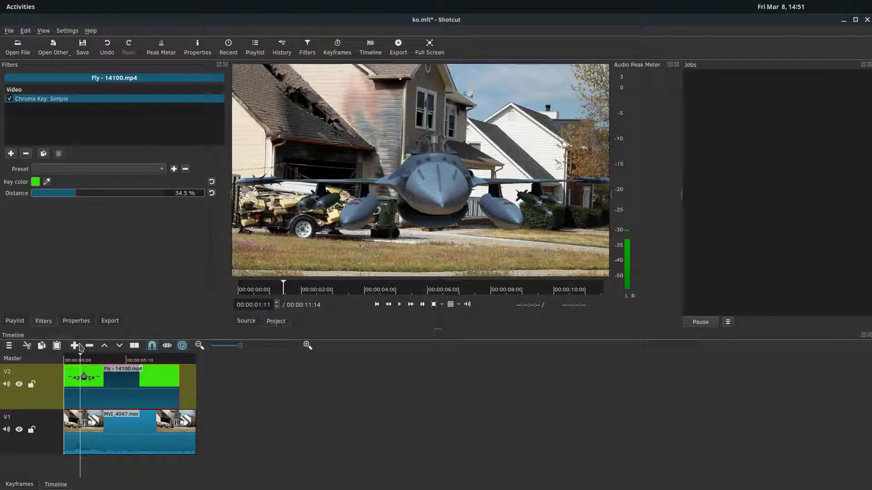
pyautogui.click(77, 346)
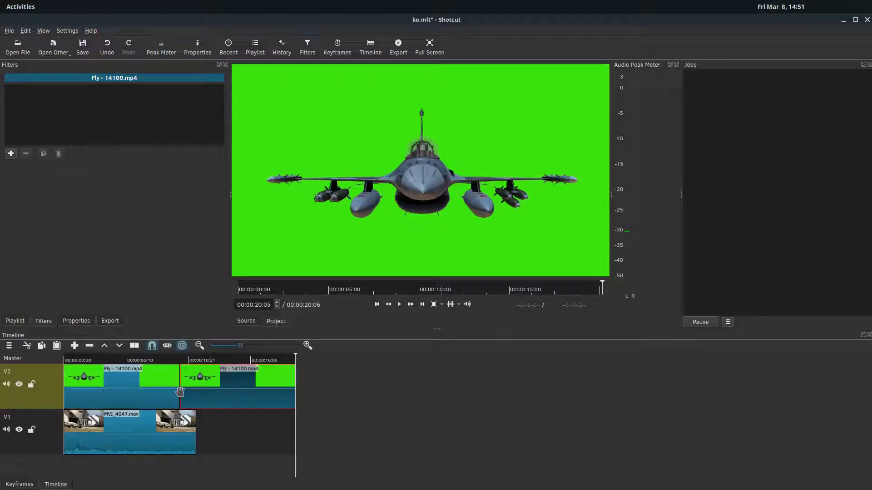
pyautogui.press('Delete')
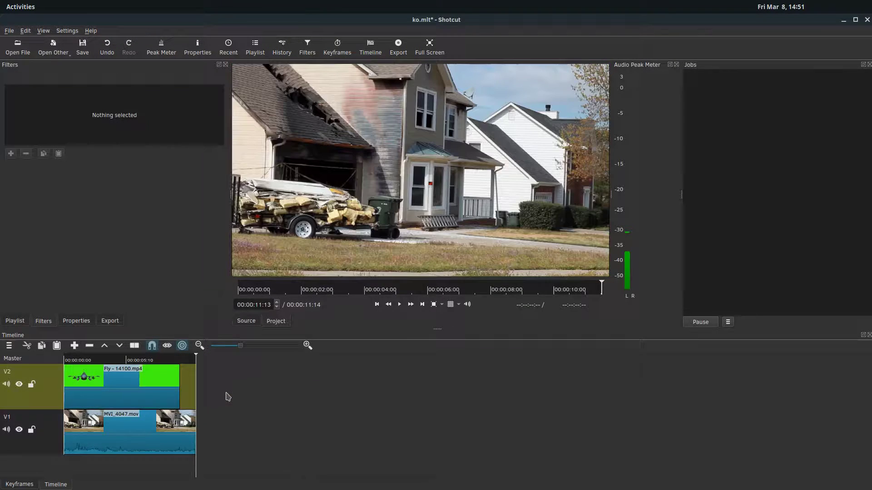
pyautogui.click(123, 390)
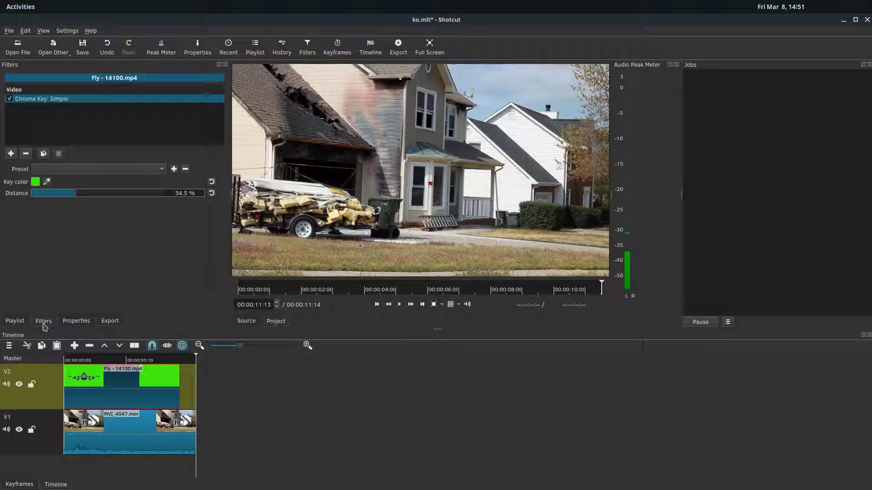
pyautogui.click(9, 155)
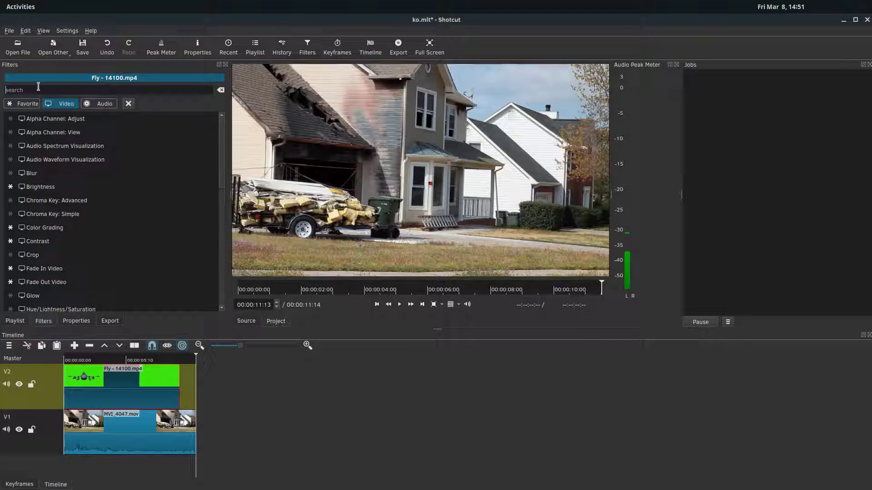
pyautogui.write('size')
pyautogui.click(47, 120)
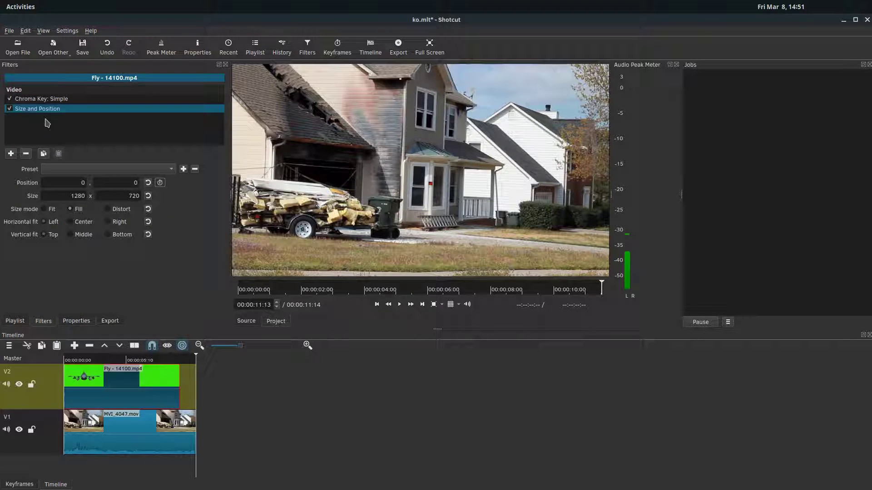
# Shrink the jet overlay to about 408×229 and place it in the upper-right corner.
pyautogui.click(109, 363)
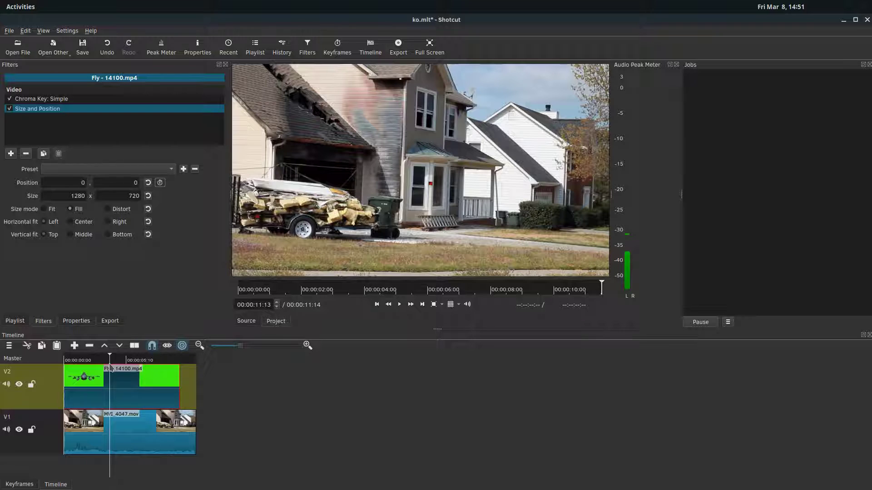
pyautogui.moveTo(234, 66); pyautogui.dragTo(435, 178)
pyautogui.moveTo(522, 227); pyautogui.dragTo(503, 123)
pyautogui.moveTo(416, 75); pyautogui.dragTo(474, 107)
pyautogui.moveTo(539, 143); pyautogui.dragTo(551, 96)
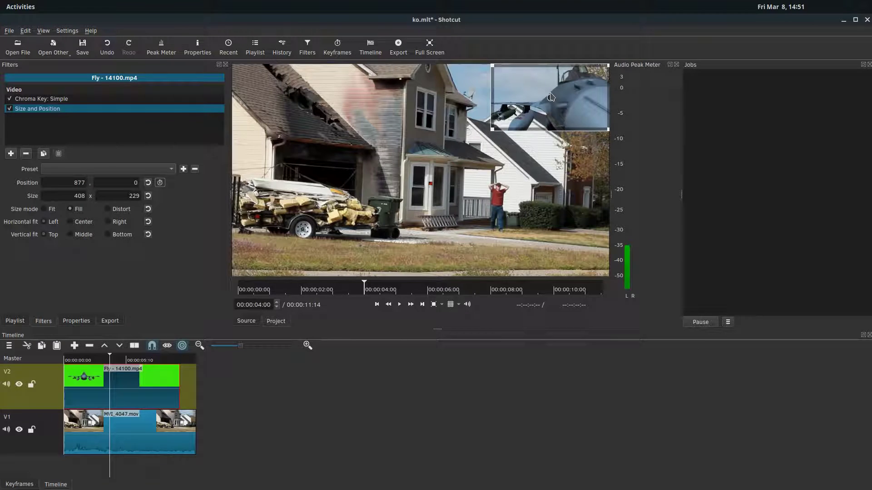
# Play the composite, nudge the overlay, and enlarge it to 577×325 at position 712,-3.
pyautogui.moveTo(109, 358); pyautogui.dragTo(66, 359)
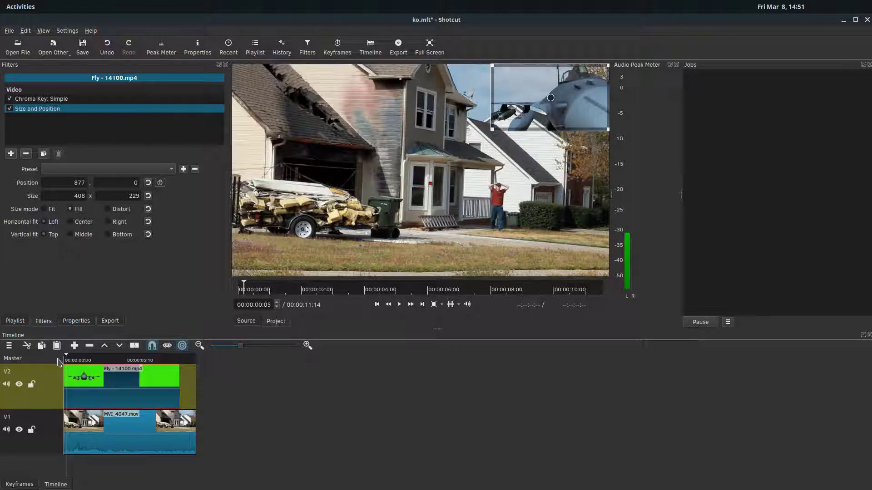
pyautogui.click(399, 305)
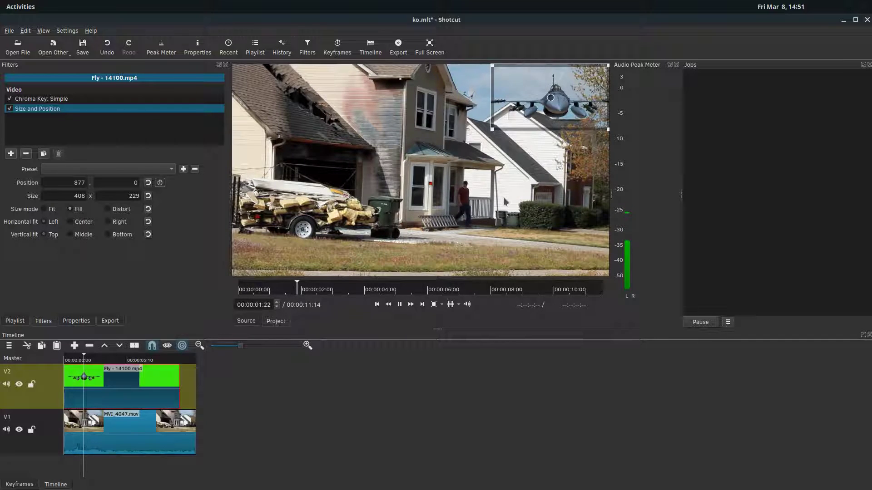
pyautogui.moveTo(550, 98)
pyautogui.mouseDown()
pyautogui.moveTo(515, 99)
pyautogui.moveTo(558, 100)
pyautogui.mouseUp()
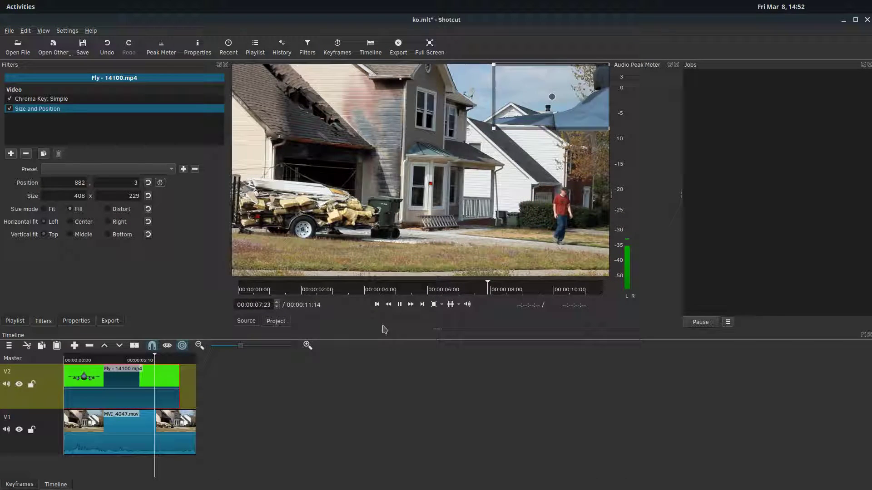
pyautogui.click(399, 304)
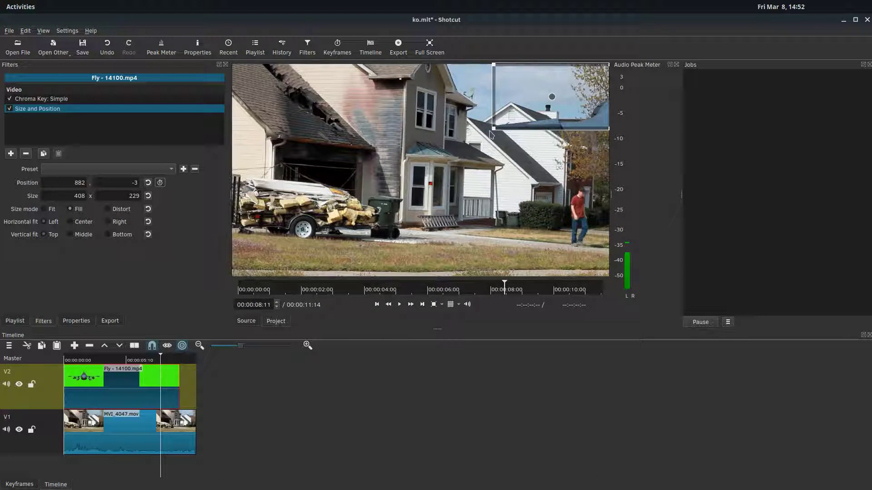
pyautogui.moveTo(492, 130); pyautogui.dragTo(443, 157)
pyautogui.click(111, 359)
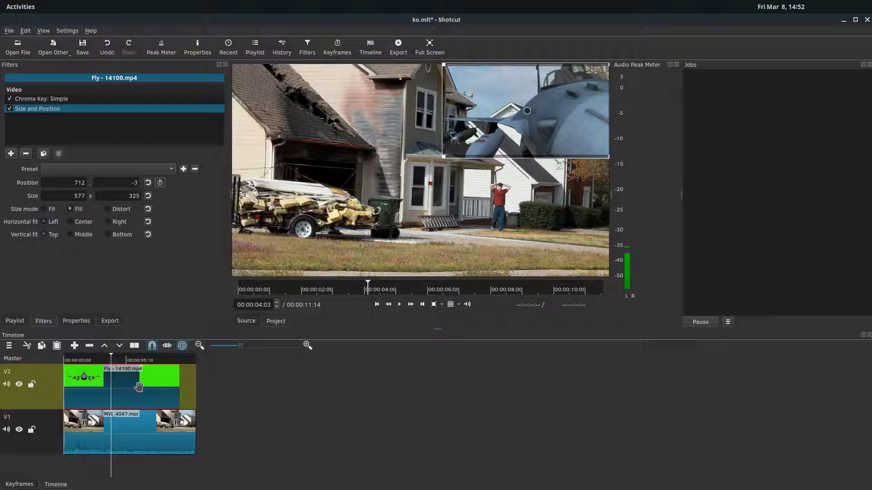
# Delete the Fly clip and the MVI_4047.mov clip from the timeline.
pyautogui.press('Delete')
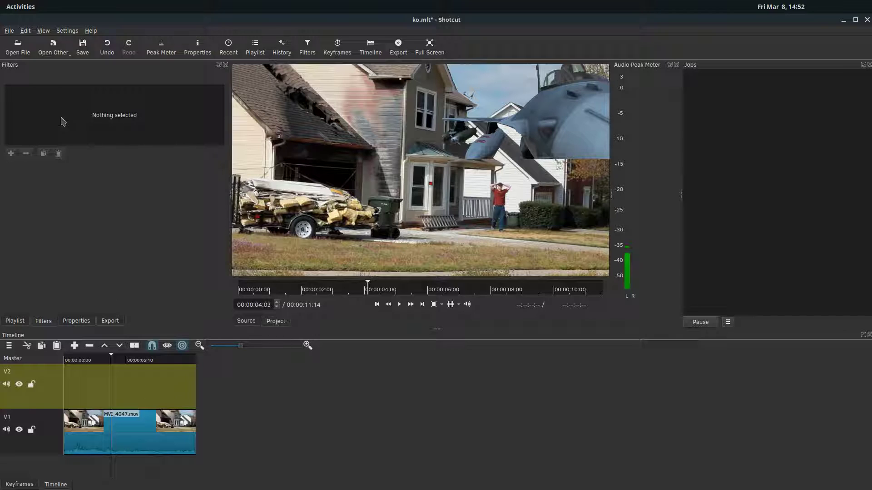
pyautogui.click(102, 440)
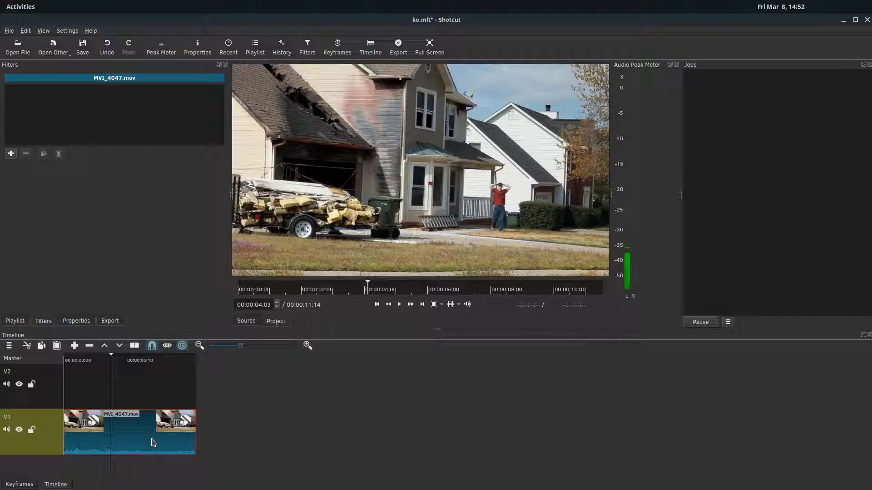
pyautogui.press('Delete')
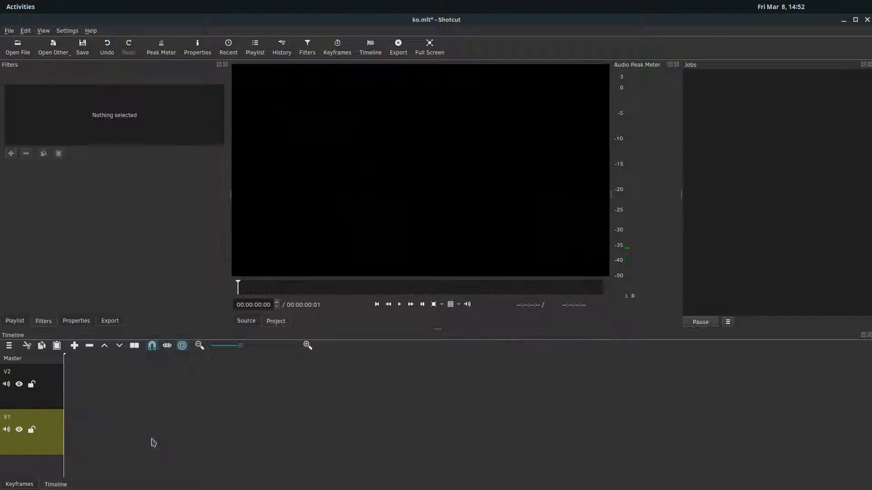
# Place MVI_5135.MOV on V1 and Chromakey - 11285.mp4 on V2, then play it back.
pyautogui.click(21, 323)
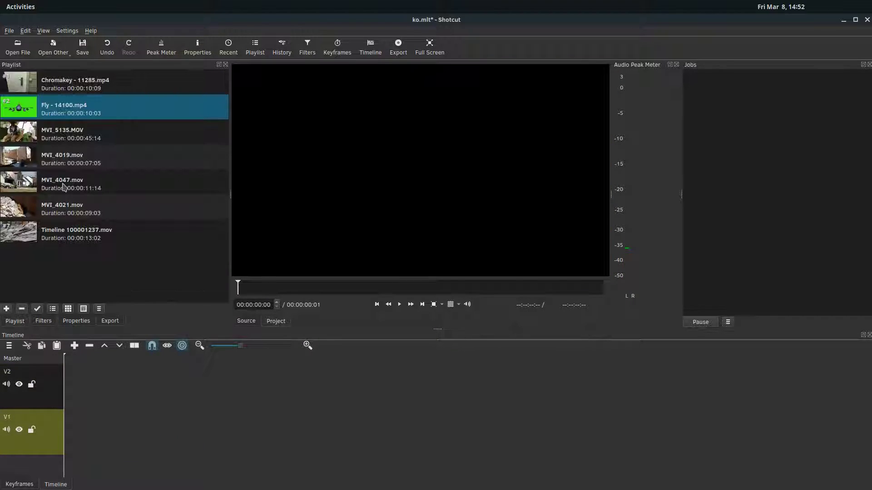
pyautogui.click(19, 86)
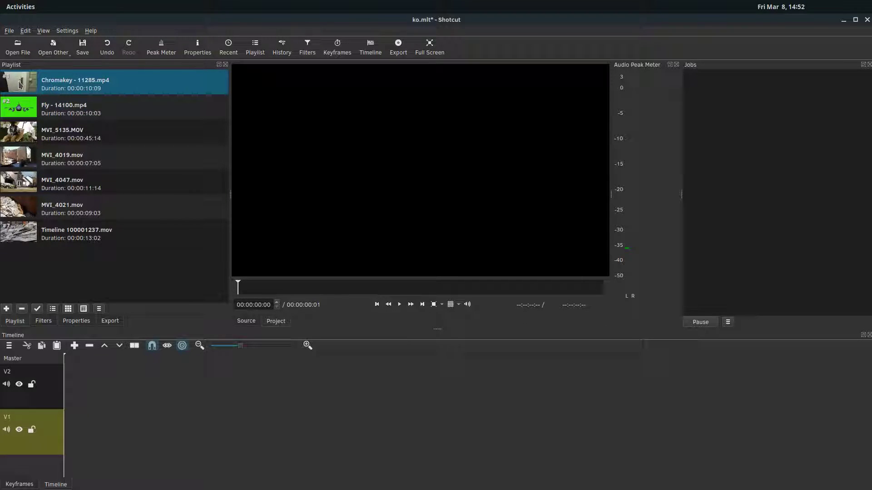
pyautogui.moveTo(25, 136); pyautogui.dragTo(94, 435)
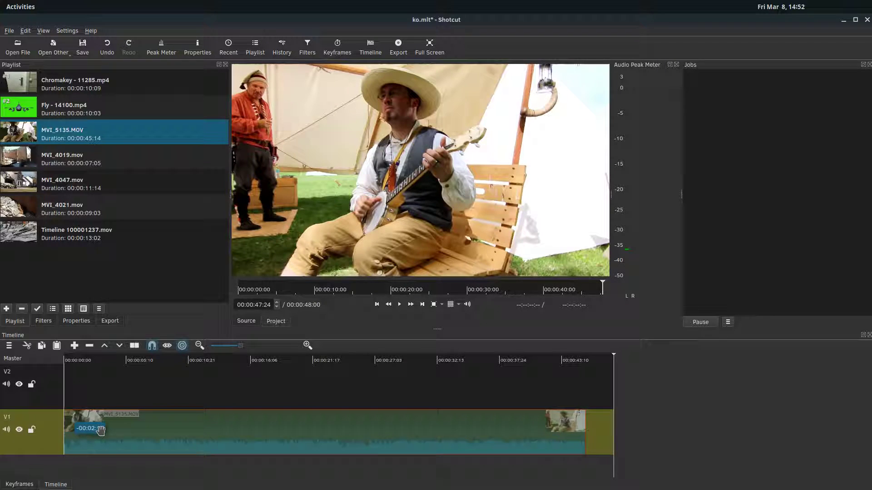
pyautogui.moveTo(22, 86); pyautogui.dragTo(64, 360)
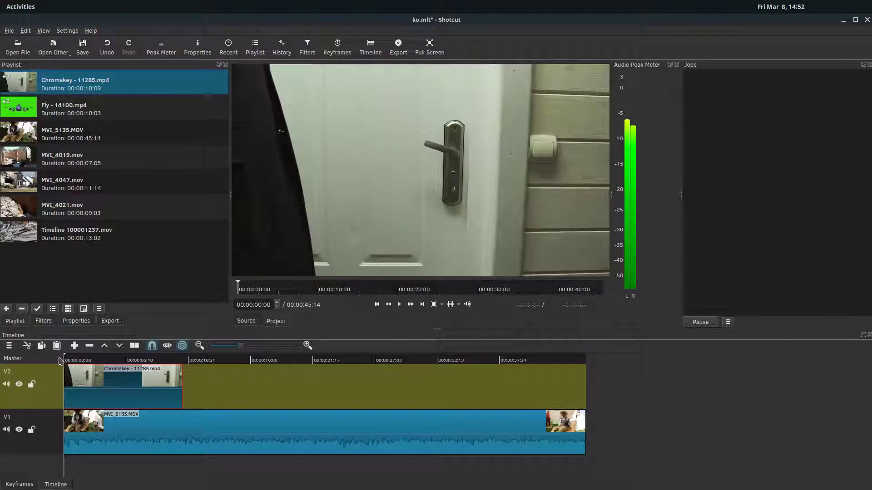
pyautogui.click(398, 305)
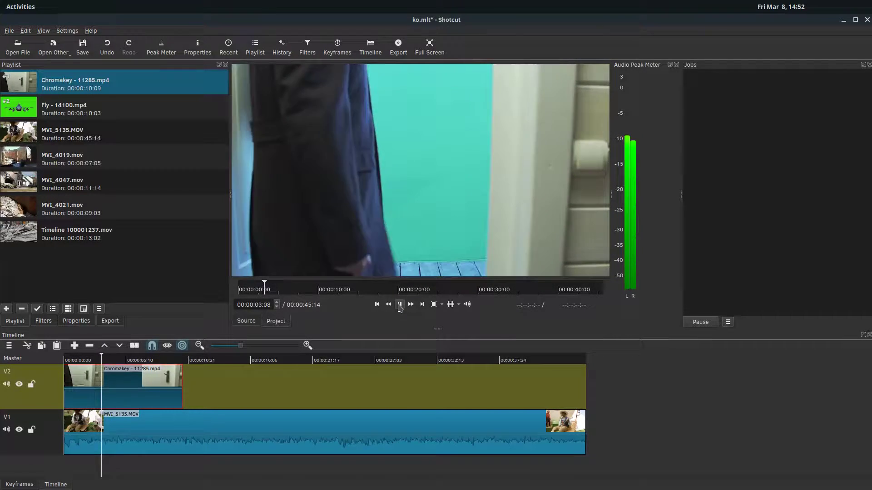
pyautogui.click(400, 305)
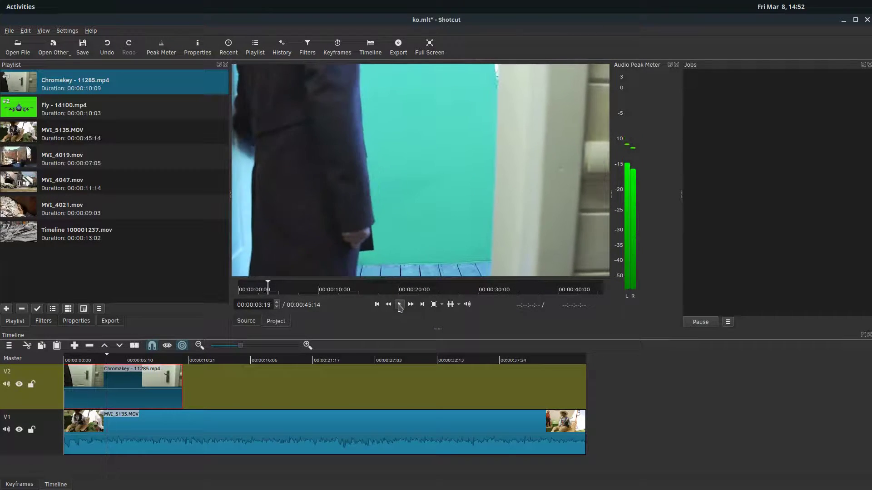
# Add Chroma Key: Advanced to the door clip, sampling the green screen as key colour.
pyautogui.click(42, 322)
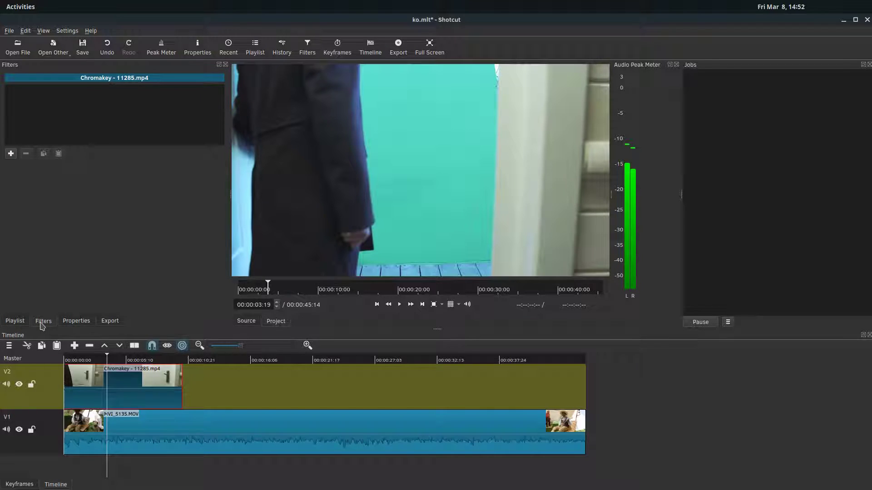
pyautogui.click(10, 153)
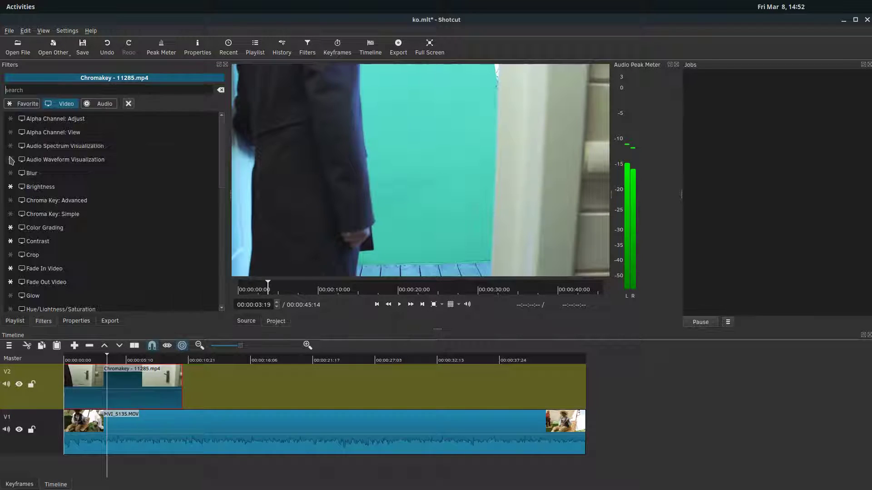
pyautogui.click(61, 203)
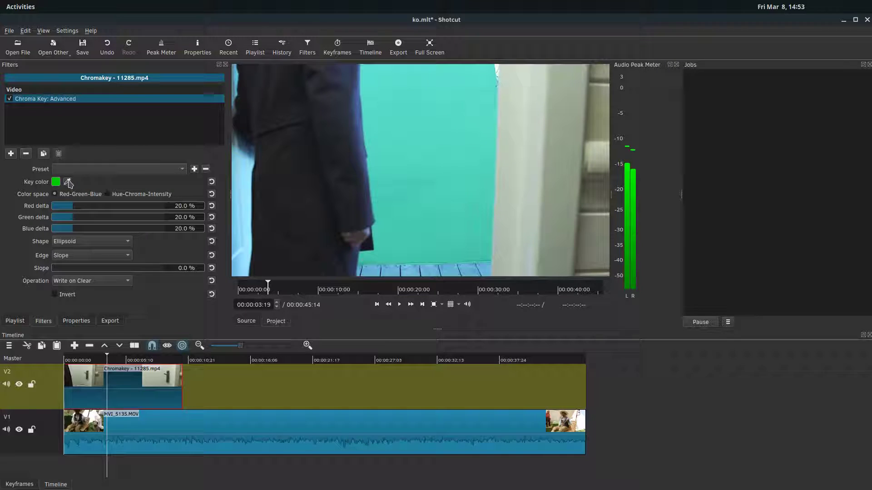
pyautogui.click(449, 129)
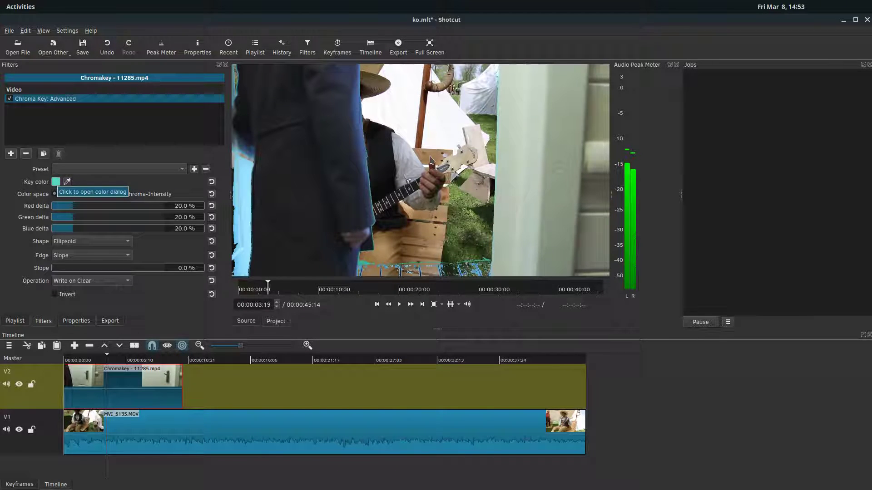
pyautogui.click(11, 154)
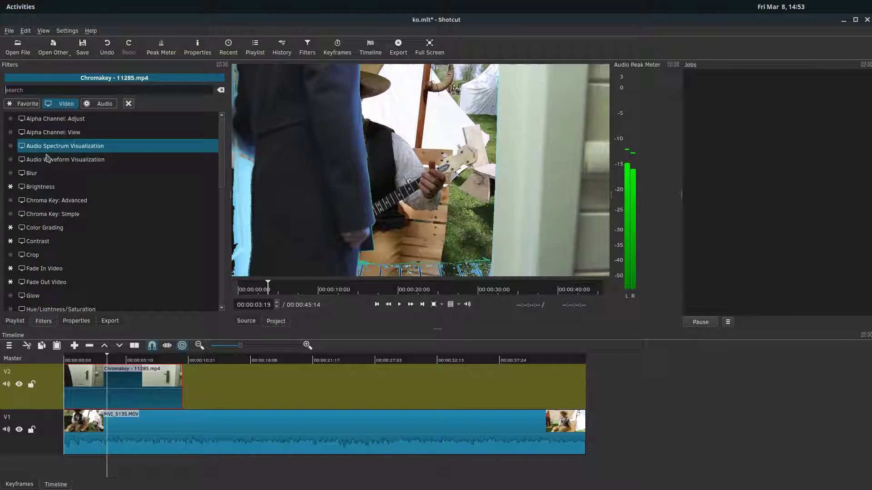
# Try a Size and Position filter on the door clip, shifting its picture right, then undo the shift.
pyautogui.write('size')
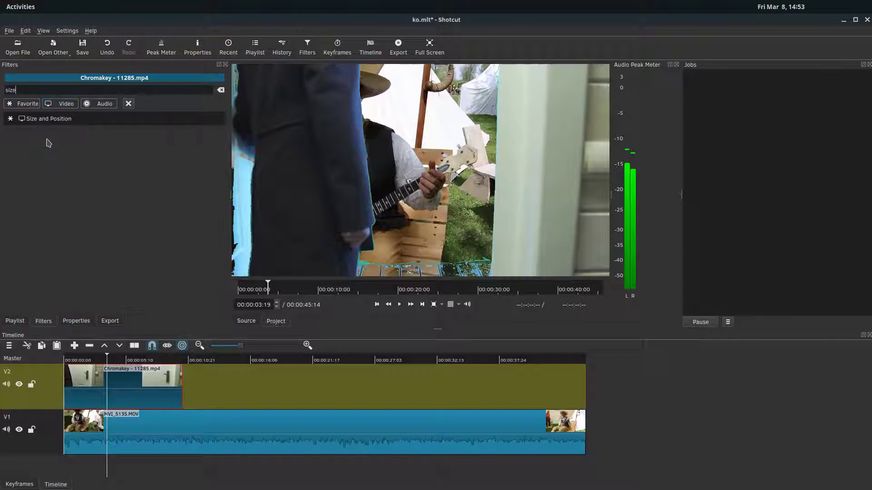
pyautogui.click(37, 119)
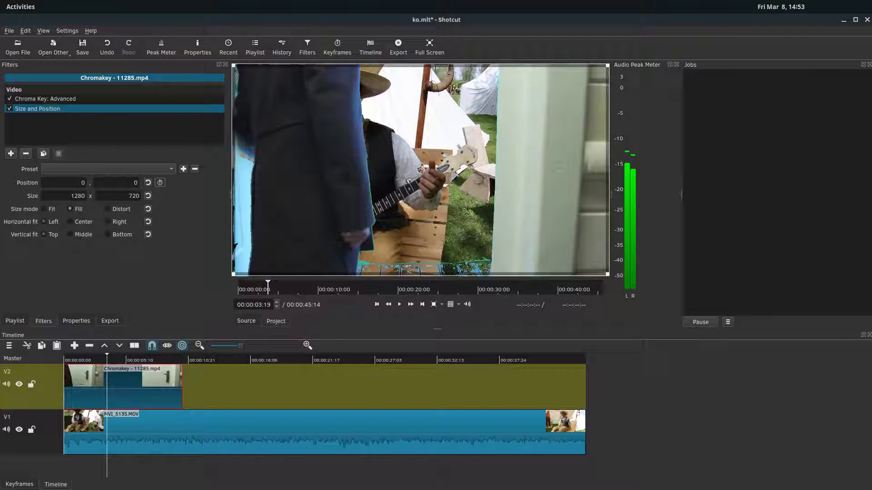
pyautogui.moveTo(428, 173); pyautogui.dragTo(481, 175)
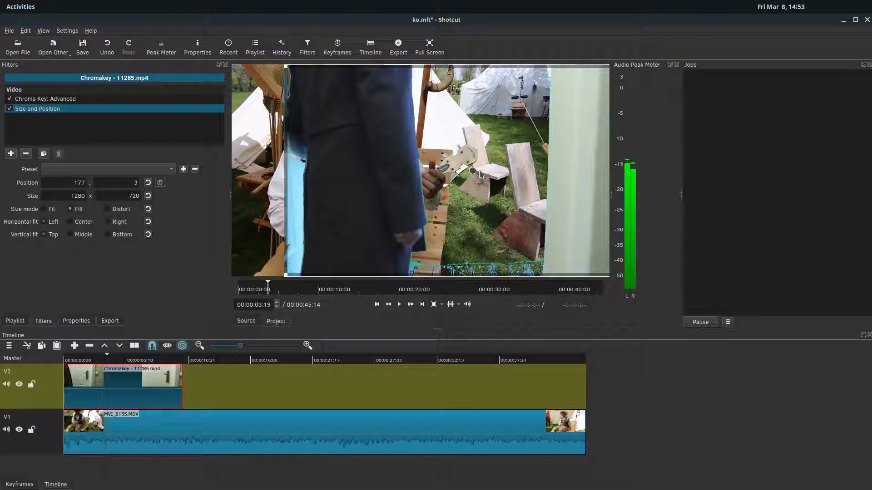
pyautogui.hotkey('ctrl', 'z')
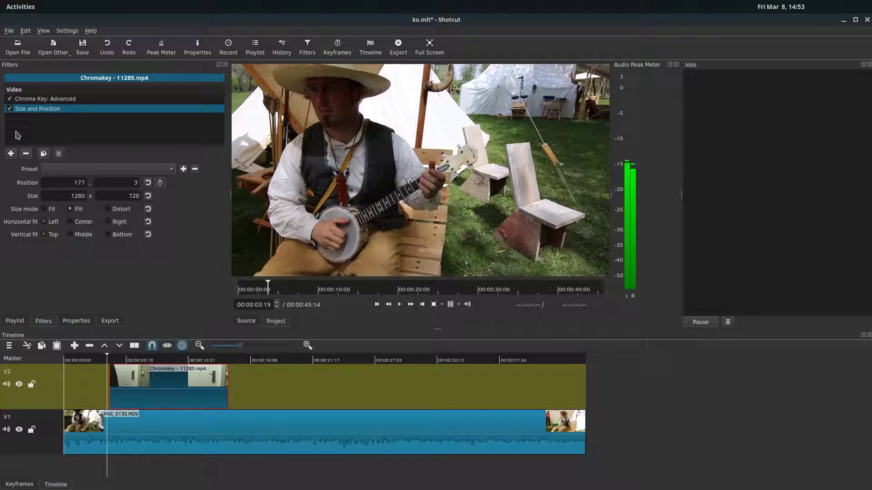
# Remove the Size and Position filter and slide the door clip back to the start of V2.
pyautogui.click(26, 153)
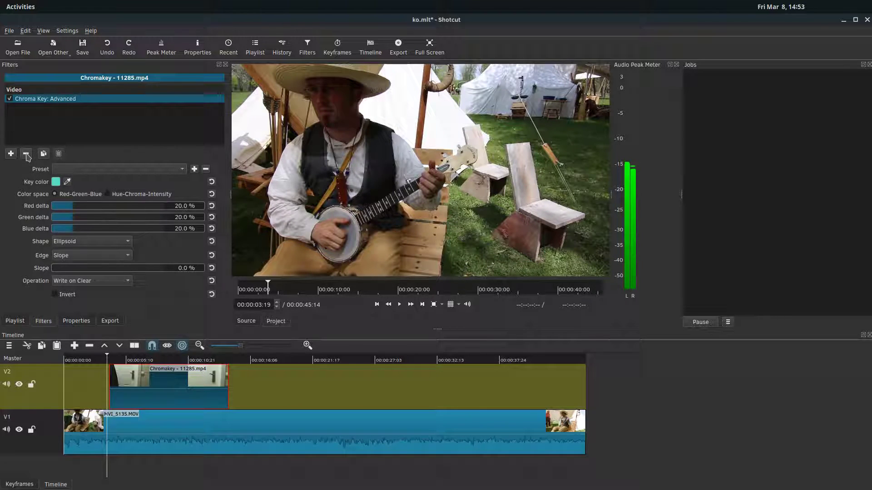
pyautogui.click(143, 436)
pyautogui.moveTo(118, 390); pyautogui.dragTo(73, 390)
# Add a Size and Position filter to the MVI_5135.MOV banjo clip on V1.
pyautogui.click(97, 433)
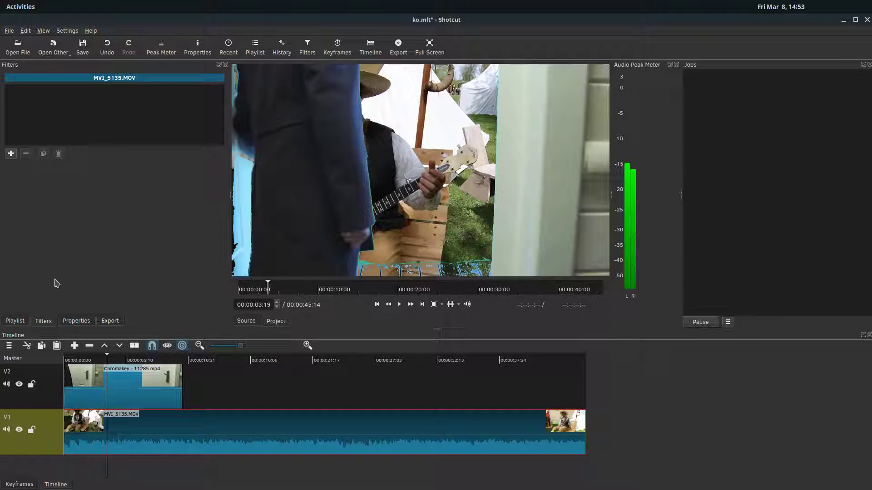
pyautogui.click(11, 153)
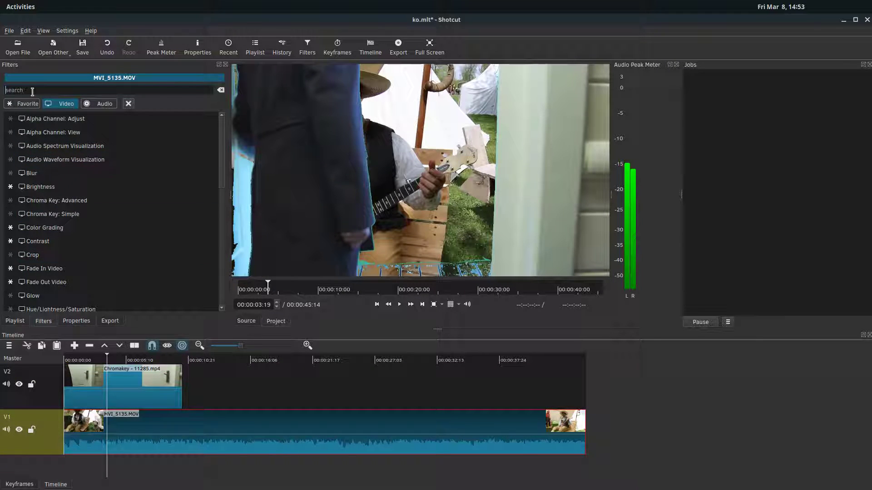
pyautogui.write('size')
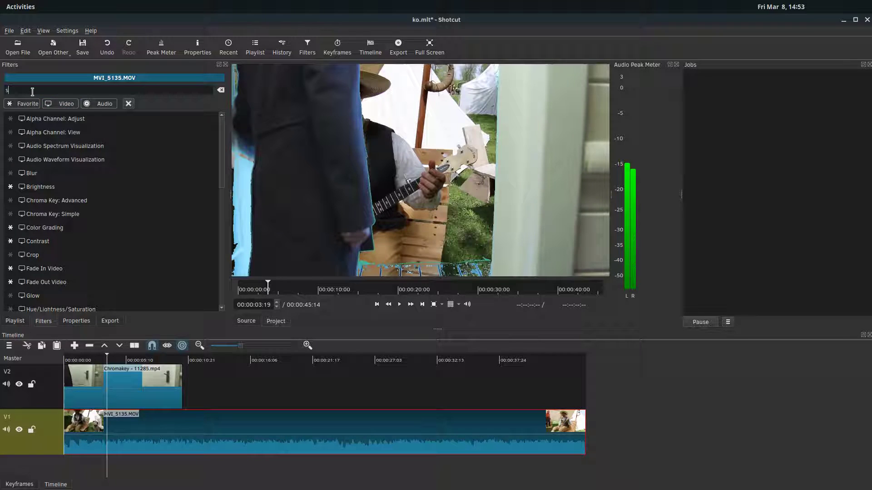
pyautogui.click(38, 119)
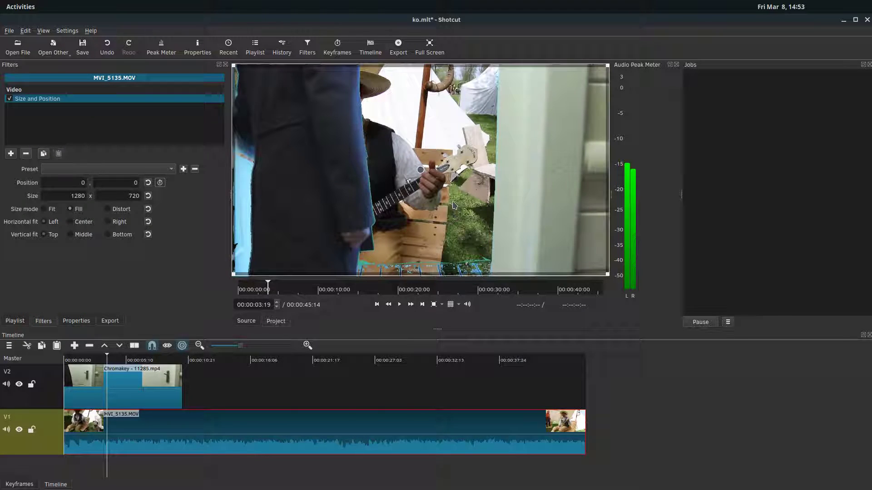
# Resize and move the banjo footage to 1214x683 at position 233,3 to fill the doorway.
pyautogui.moveTo(418, 168); pyautogui.dragTo(478, 169)
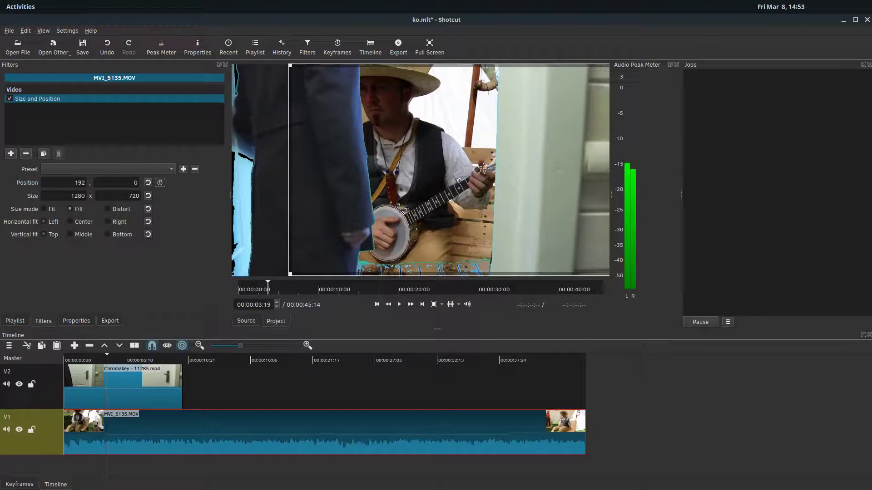
pyautogui.moveTo(291, 65); pyautogui.dragTo(404, 114)
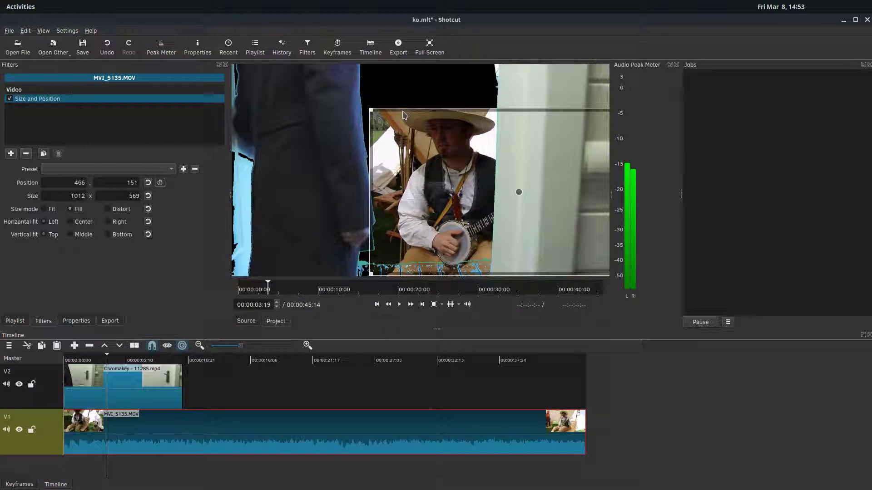
pyautogui.moveTo(515, 187); pyautogui.dragTo(501, 146)
pyautogui.moveTo(357, 232); pyautogui.dragTo(296, 267)
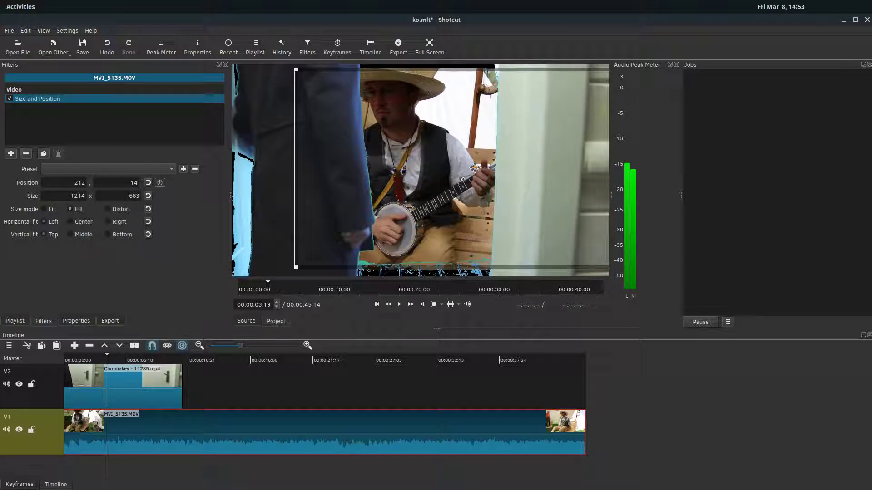
pyautogui.moveTo(474, 168); pyautogui.dragTo(480, 164)
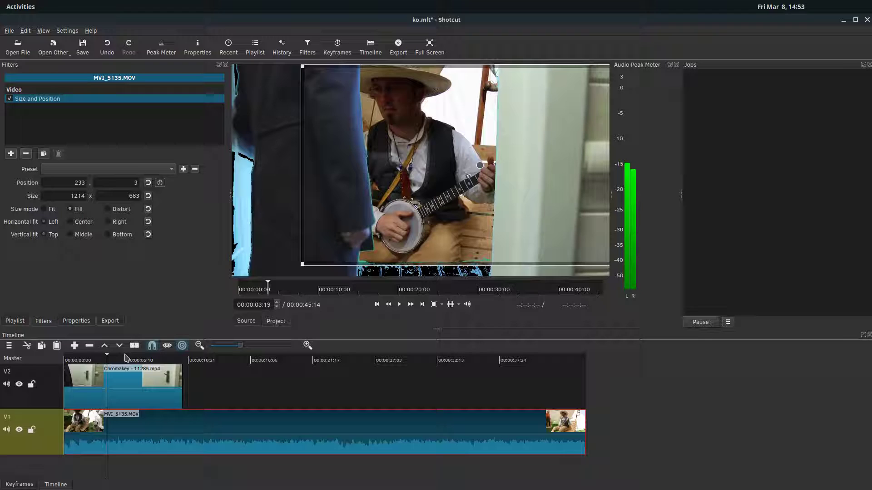
# Play the composite from an earlier frame, pause, and select the door clip's Chroma Key: Advanced.
pyautogui.moveTo(126, 358); pyautogui.dragTo(76, 360)
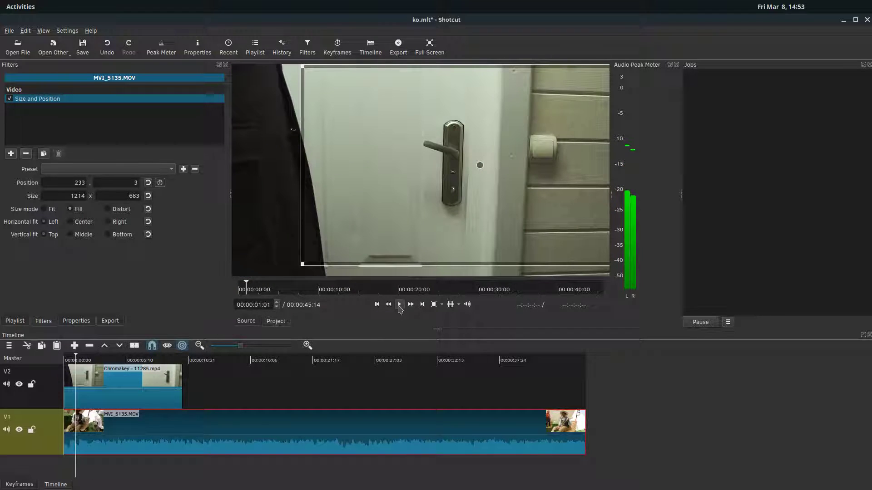
pyautogui.click(399, 307)
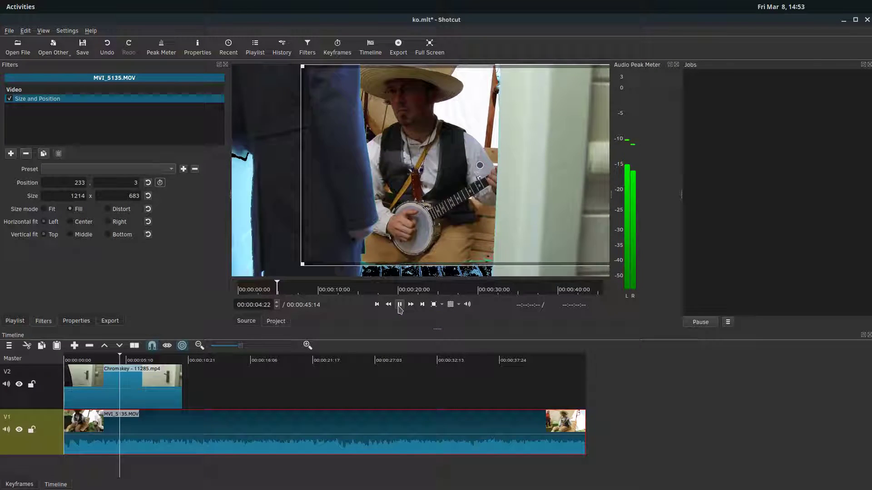
pyautogui.click(399, 308)
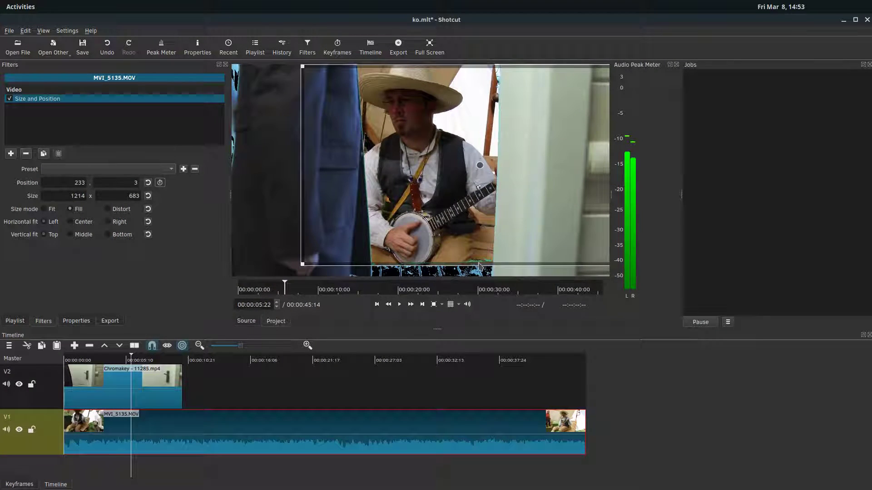
pyautogui.click(119, 377)
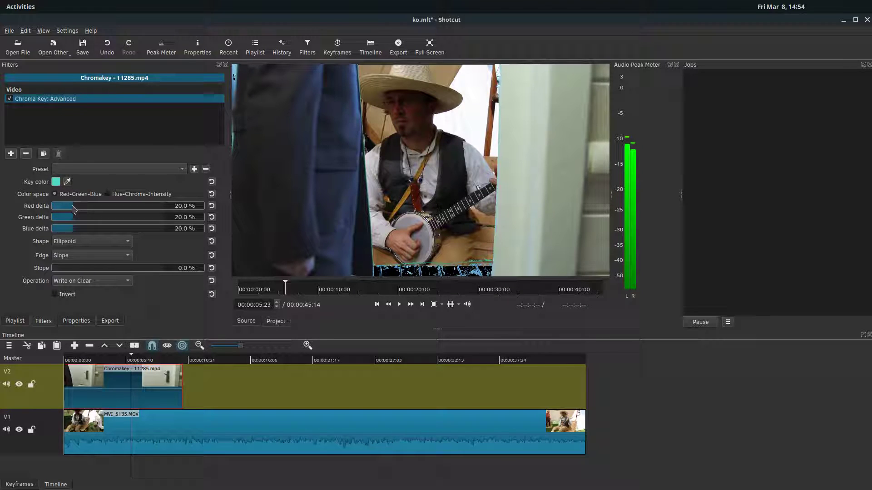
# Set the key deltas to Red 36.3 %, Blue 65.7 % and Green 23.1 %.
pyautogui.moveTo(75, 206); pyautogui.dragTo(78, 224)
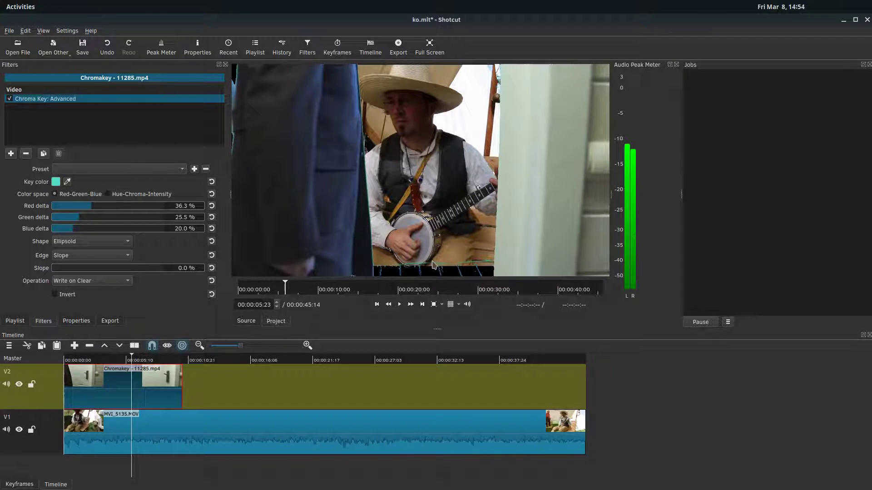
pyautogui.moveTo(76, 232); pyautogui.dragTo(127, 235)
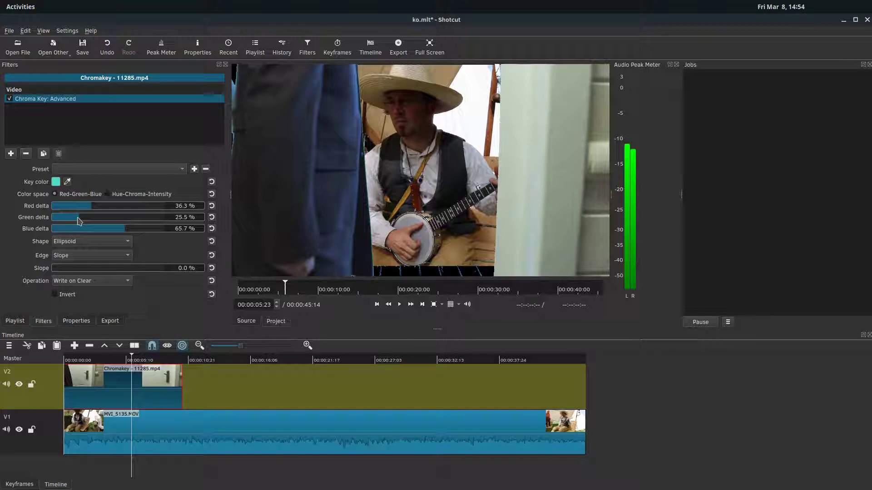
pyautogui.moveTo(78, 221); pyautogui.dragTo(82, 226)
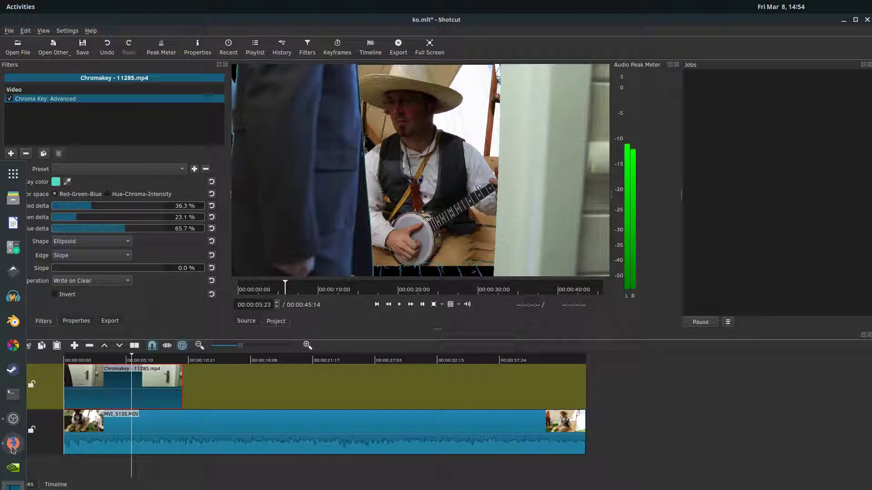
pyautogui.click(13, 443)
pyautogui.click(354, 33)
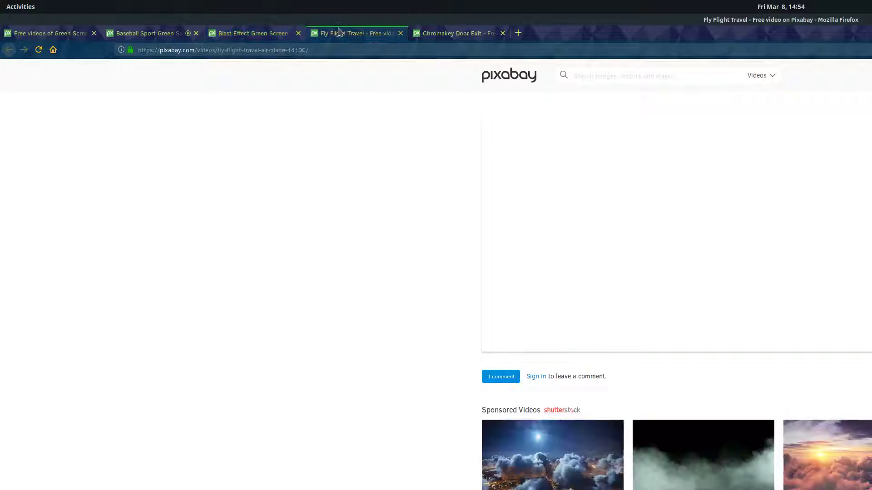
pyautogui.click(171, 33)
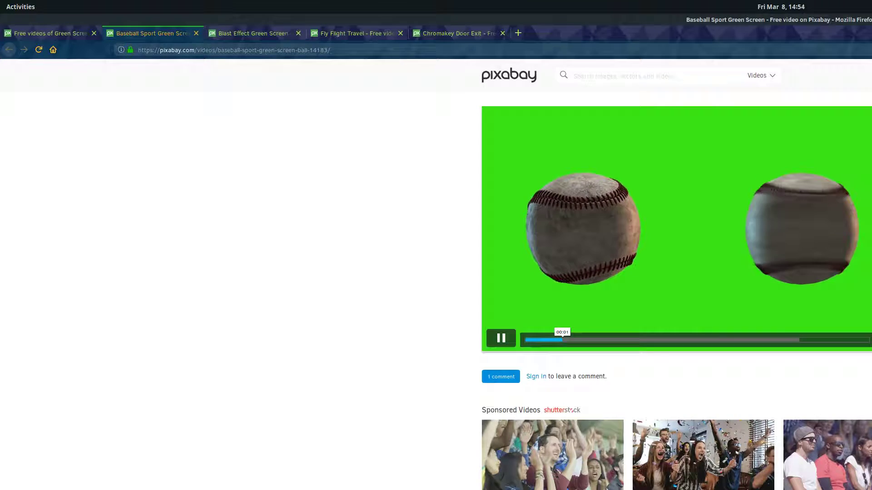
pyautogui.press('super+Down')
pyautogui.moveTo(590, 78); pyautogui.dragTo(214, 25)
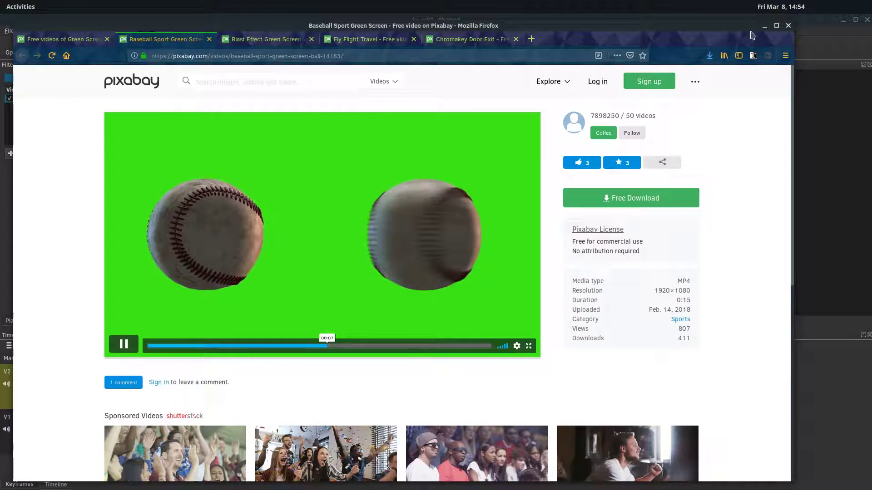
pyautogui.click(765, 27)
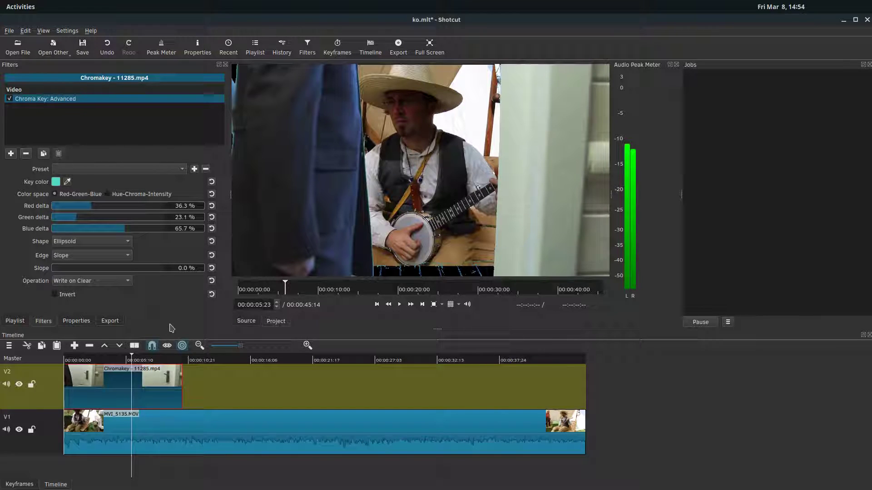
# Compare Thin, Fat and Hard key edges, settling on a Thin edge.
pyautogui.click(85, 257)
pyautogui.click(65, 244)
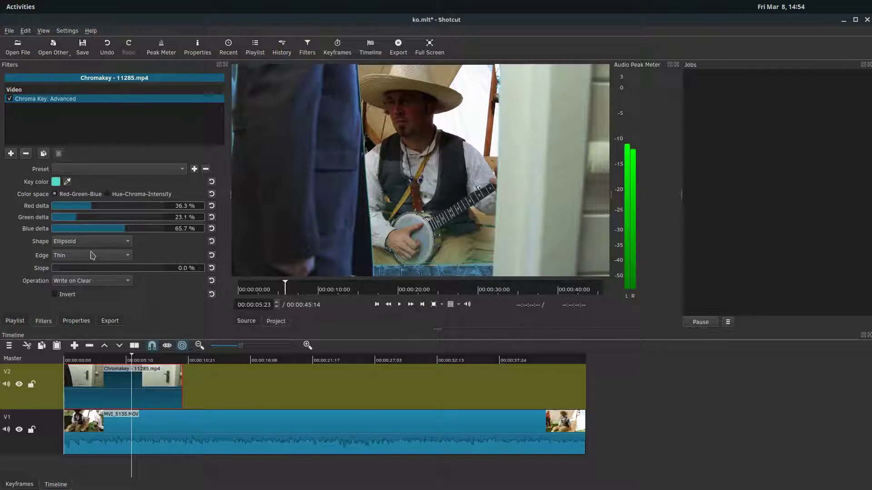
pyautogui.click(94, 256)
pyautogui.click(71, 235)
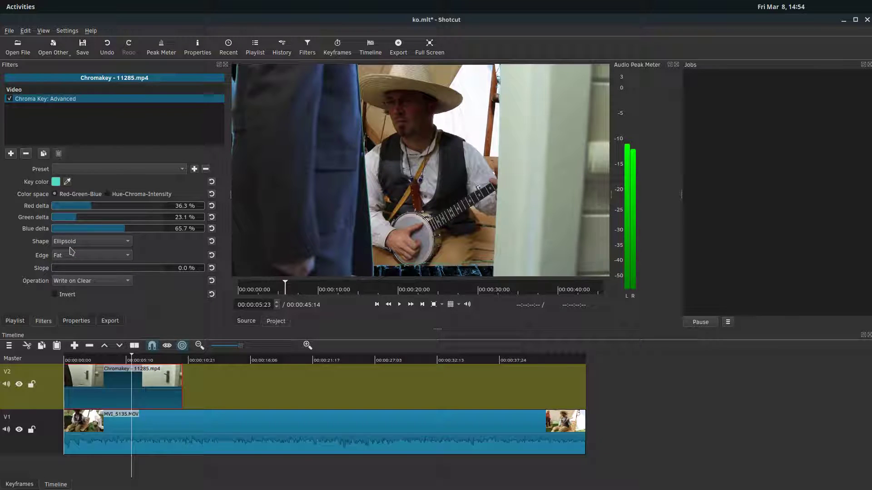
pyautogui.click(71, 256)
pyautogui.click(89, 245)
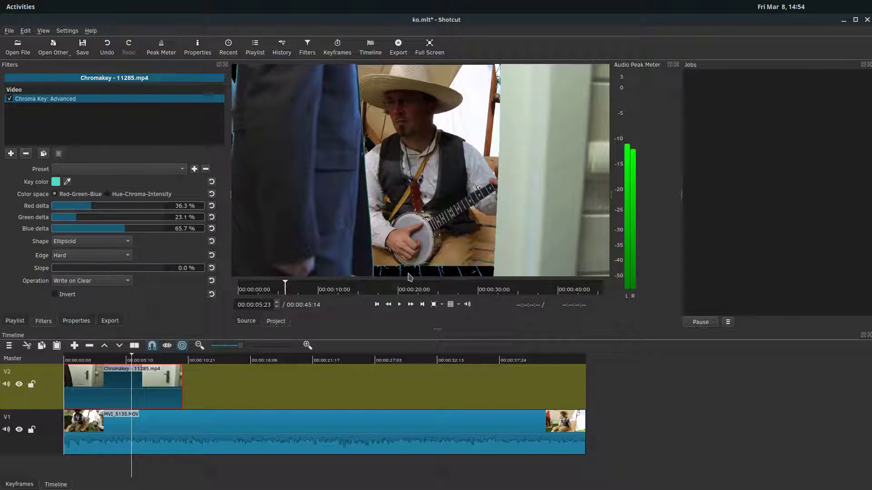
pyautogui.click(82, 261)
pyautogui.click(73, 288)
# Compare Box, Ellipsoid and Diamond key shapes, settling on Ellipsoid.
pyautogui.click(65, 246)
pyautogui.click(64, 230)
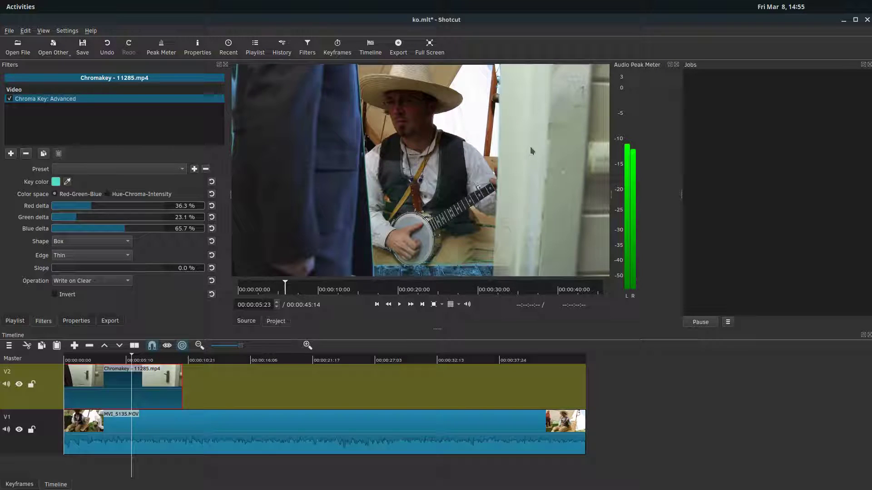
pyautogui.click(63, 249)
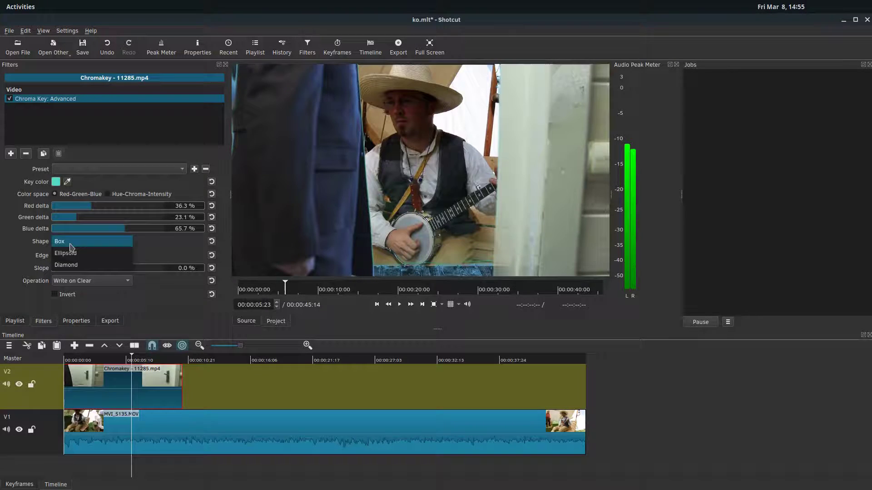
pyautogui.click(78, 253)
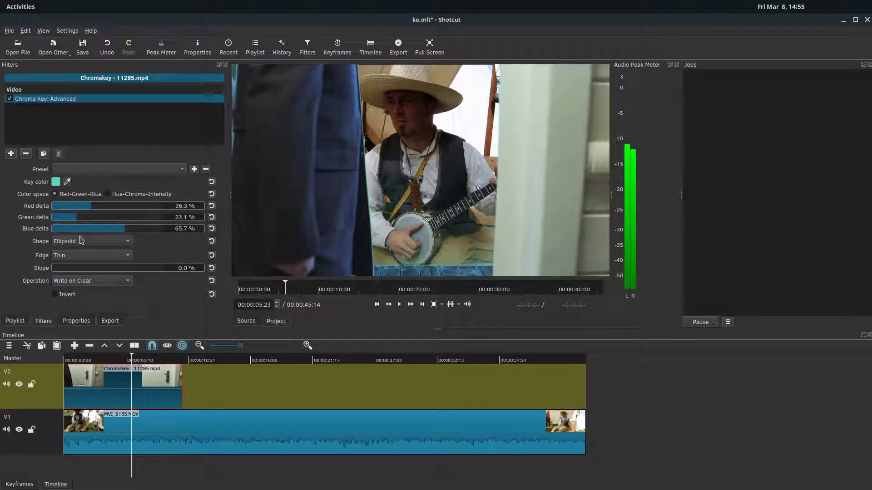
pyautogui.click(79, 246)
pyautogui.click(78, 251)
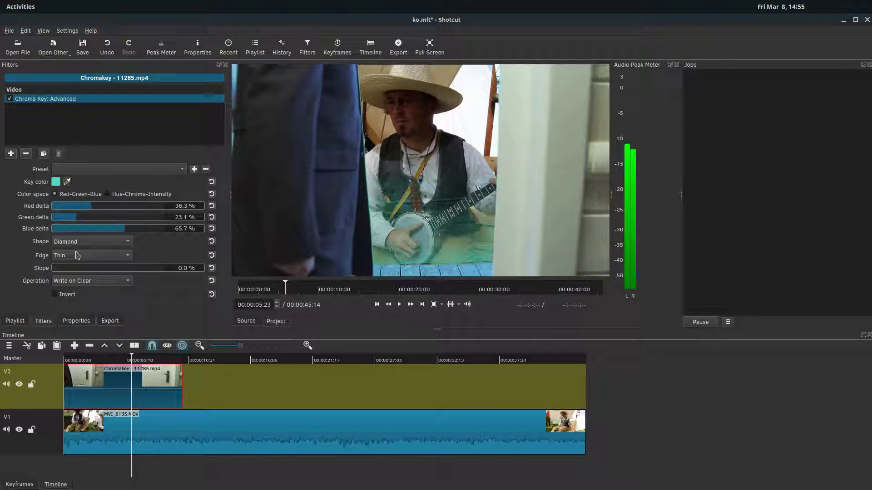
pyautogui.click(75, 245)
pyautogui.click(70, 232)
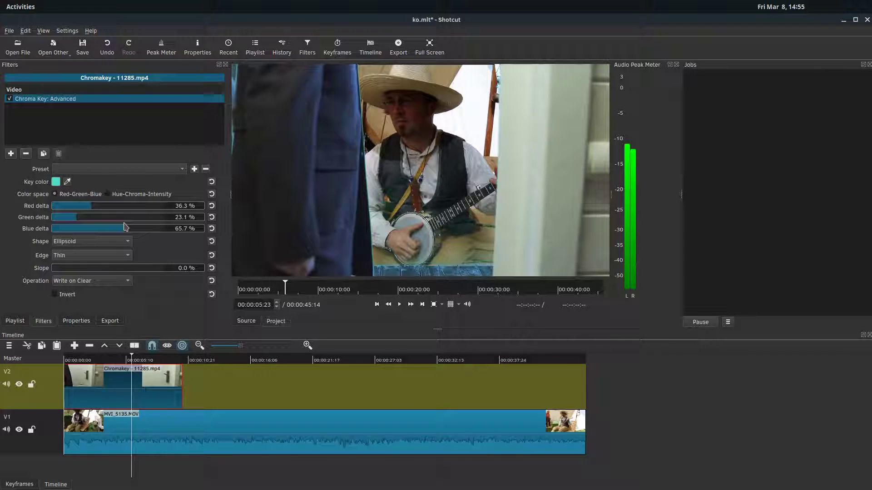
# Lower the blue delta to 34.7 % and set the green delta to 36.3 %.
pyautogui.click(70, 219)
pyautogui.click(92, 231)
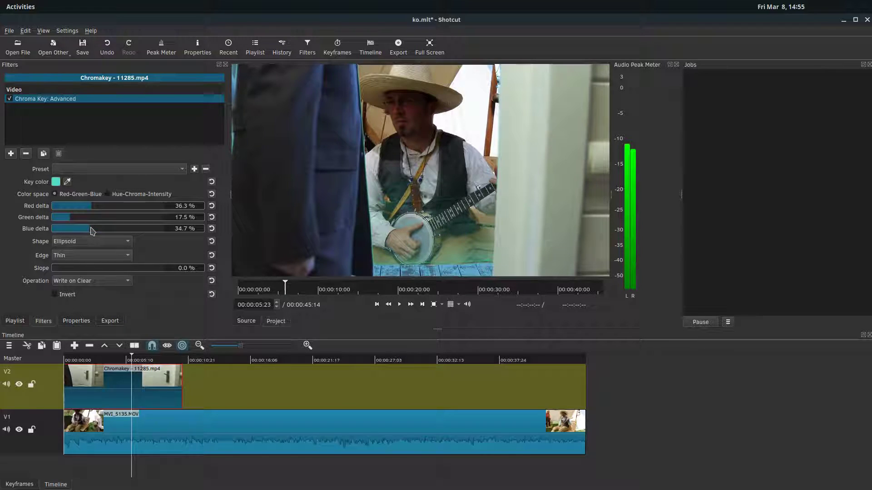
pyautogui.moveTo(81, 218); pyautogui.dragTo(94, 218)
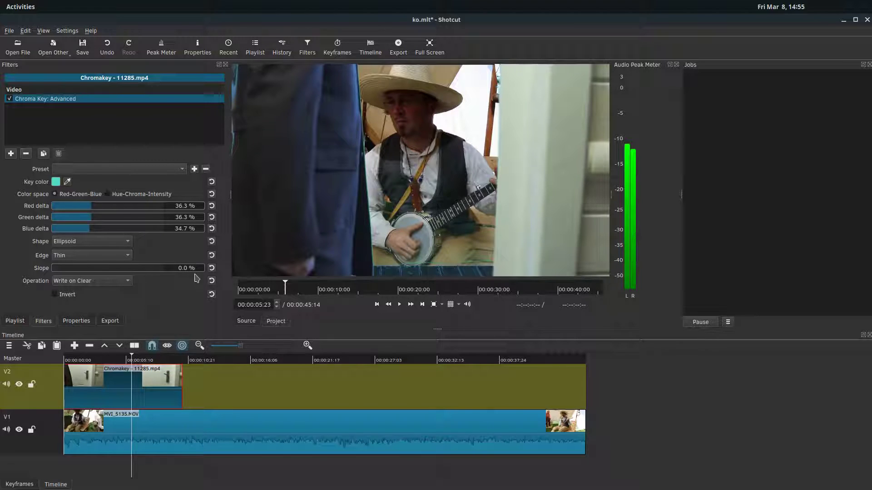
# Check the key mask with Invert on and off, then load MVI_4021.mov into the source player.
pyautogui.click(55, 295)
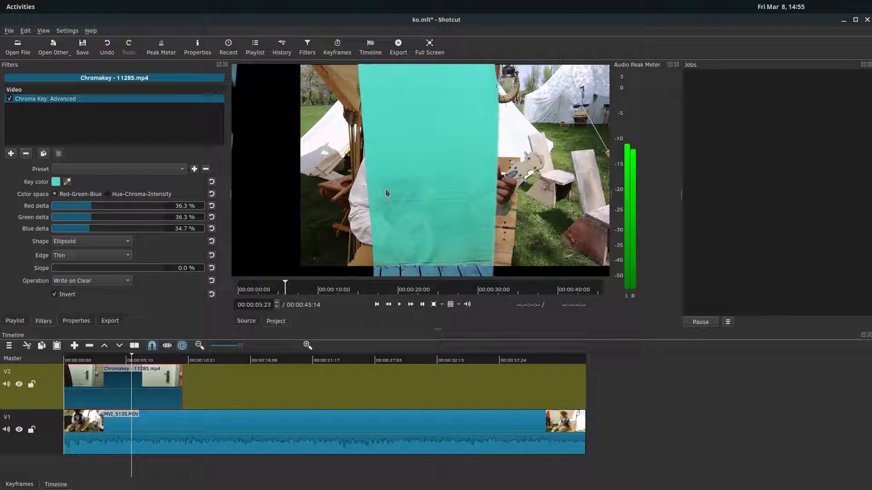
pyautogui.click(55, 295)
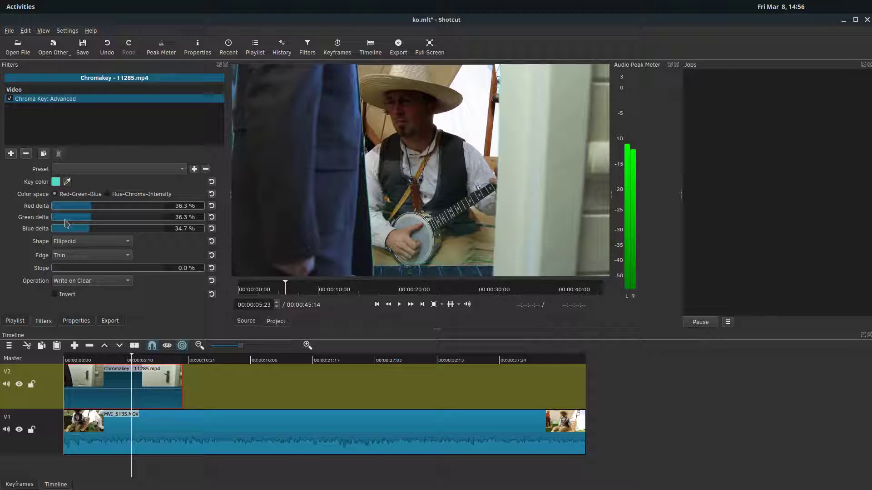
pyautogui.click(14, 322)
pyautogui.doubleClick(54, 203)
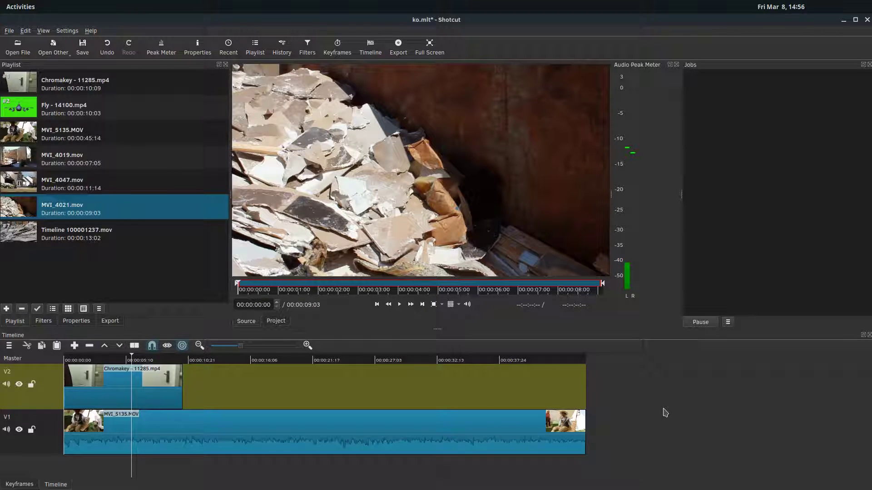
# After glancing at the export presets, show the empty filter list for MVI_4021.mov.
pyautogui.click(402, 50)
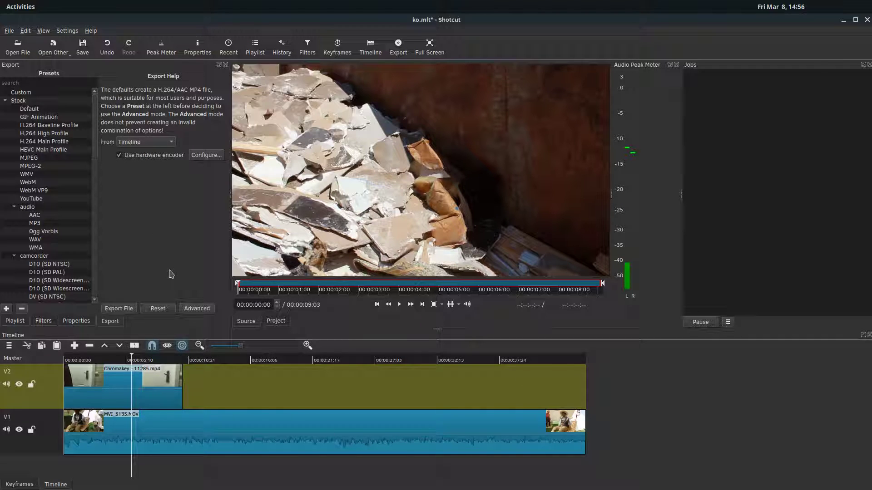
pyautogui.click(43, 321)
pyautogui.click(15, 320)
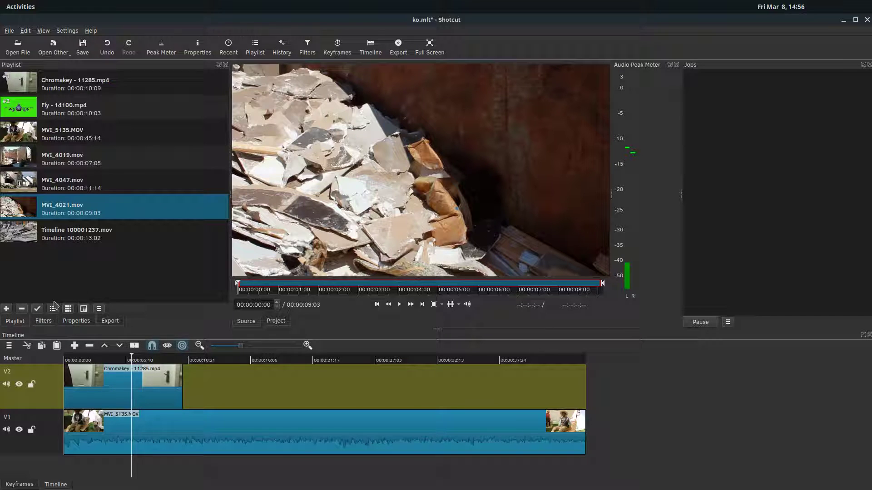
pyautogui.click(46, 321)
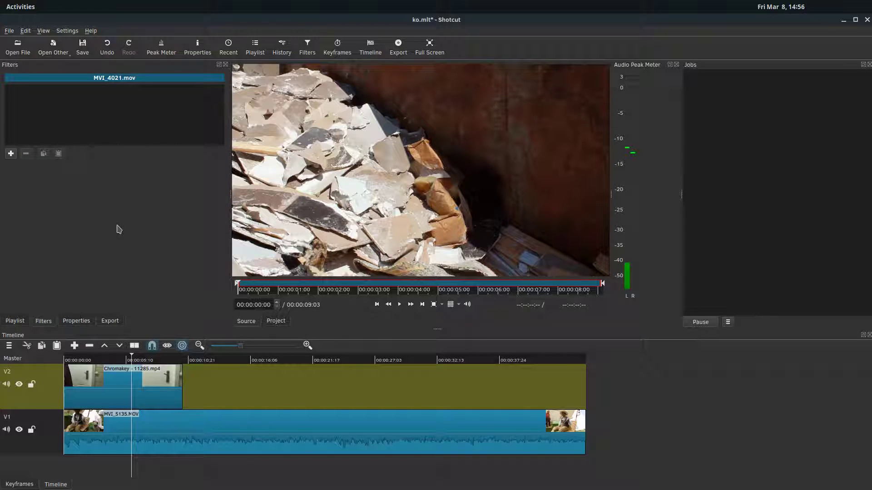